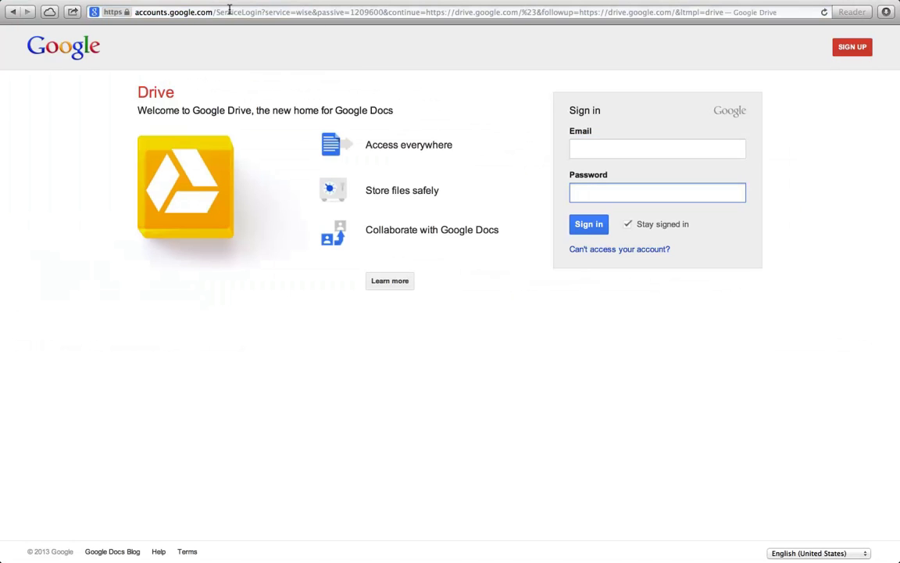
Load Google Drive from the address bar and sign in with the saved account credentials.
click(217, 11)
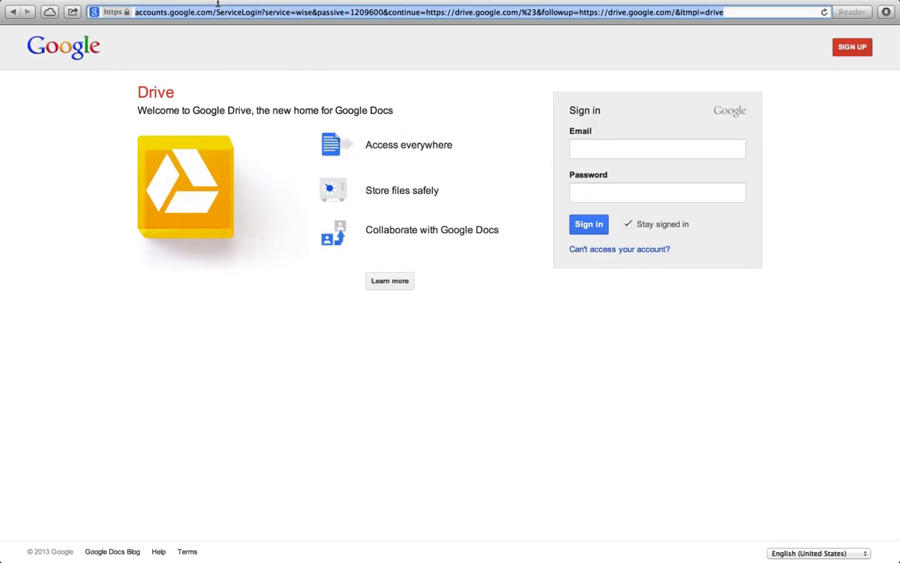
key(BackSpace)
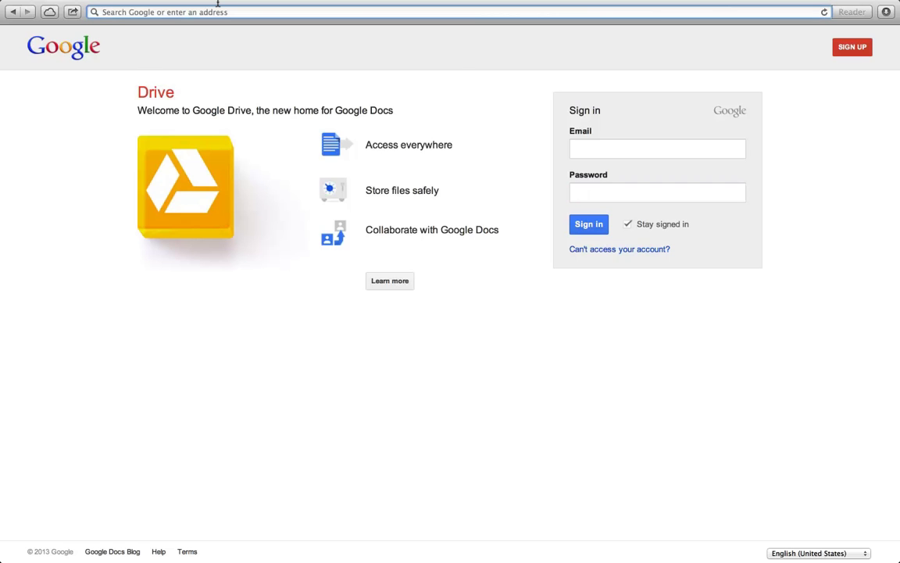
text(drive.google.com)
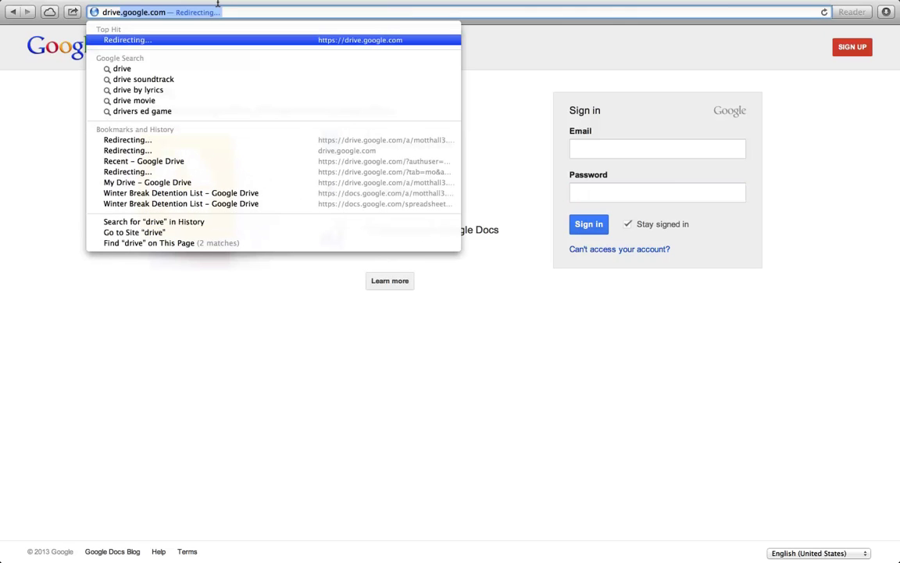
key(Return)
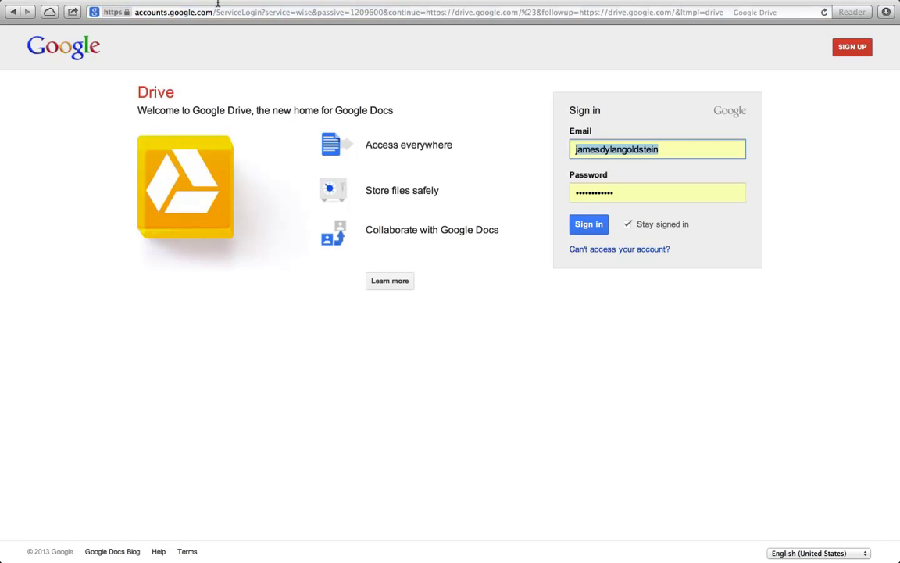
click(588, 223)
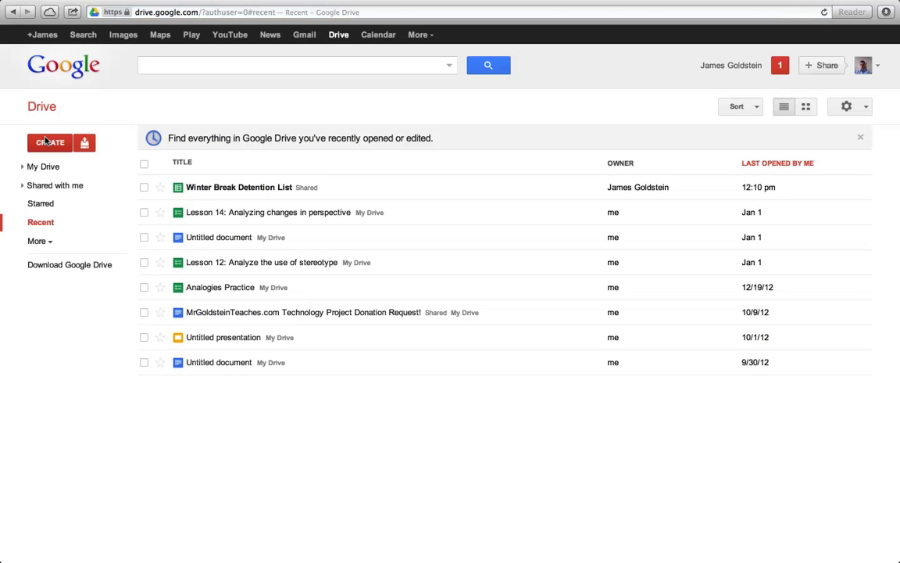
Create a new Google Form from Drive's CREATE menu.
click(46, 140)
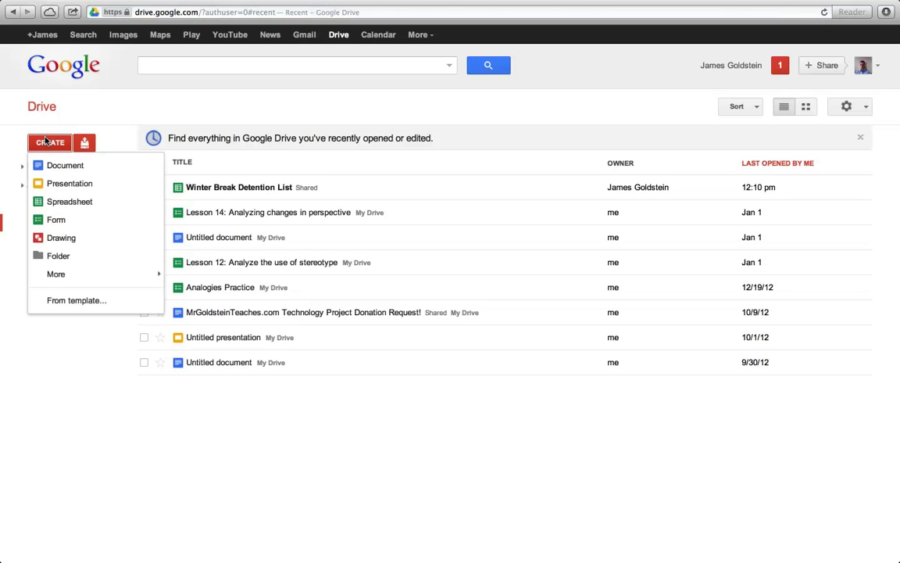
click(48, 220)
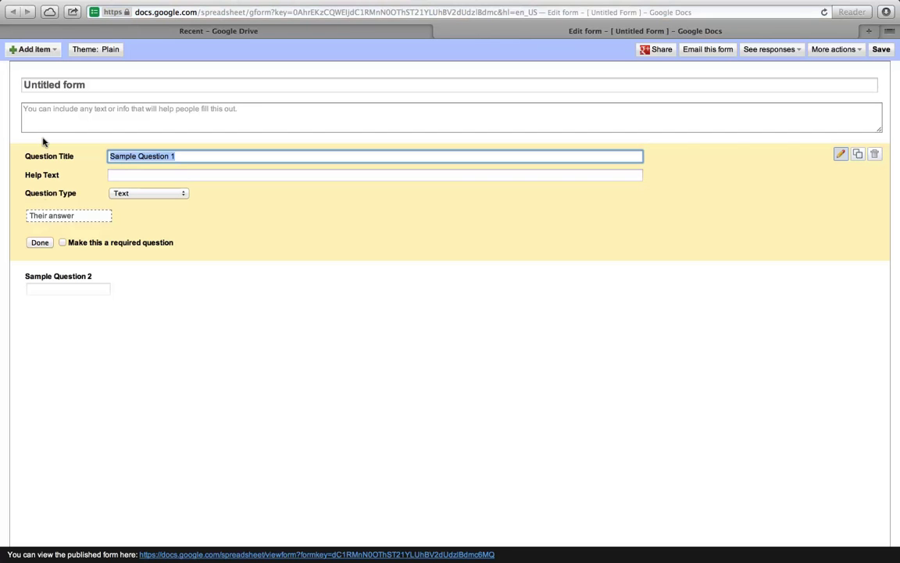
Title the form 'Sample Test 1' and add the description 'Please answer the questions clearly.'.
click(90, 83)
key(super+a)
text(Sampl)
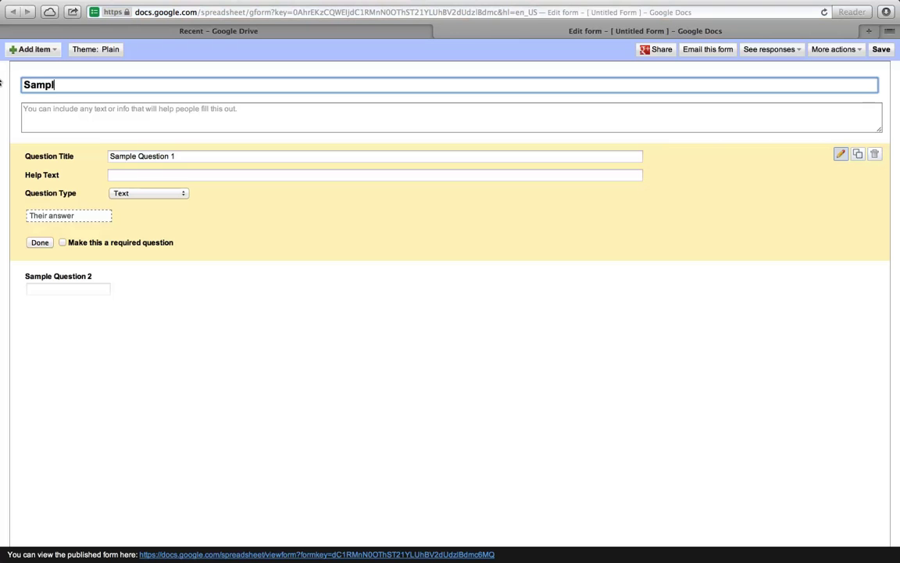
text(e Test 1)
click(73, 107)
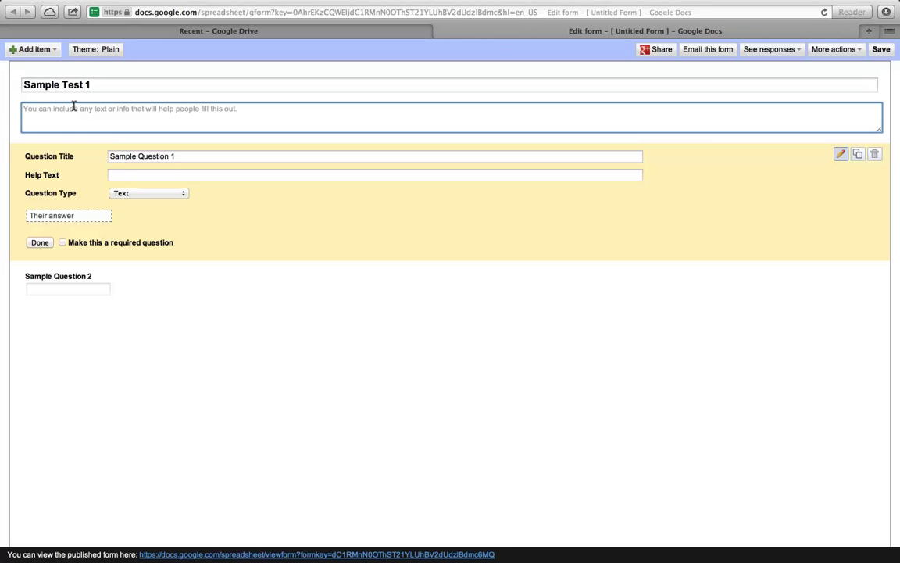
text(Please )
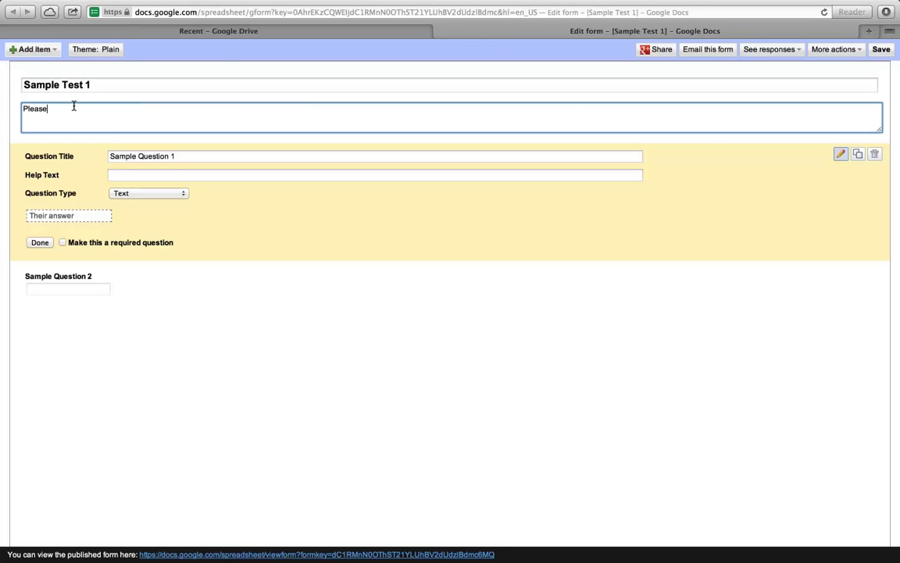
text(answer the questions clearly .)
Retitle the first question 'Question 1: What is 4 + 4?' with help text 'Utilize addition.'.
click(188, 154)
key(super+a)
key(BackSpace)
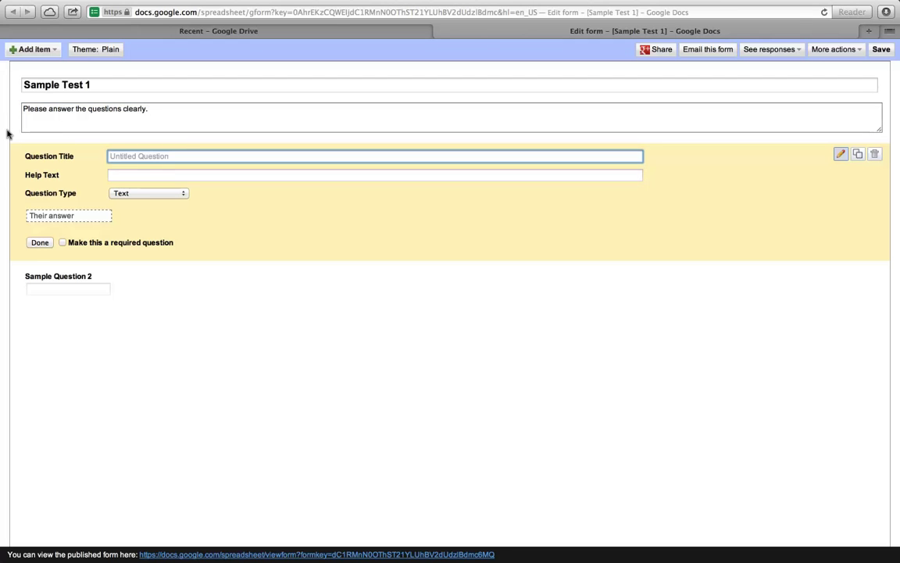
text(Question 1:)
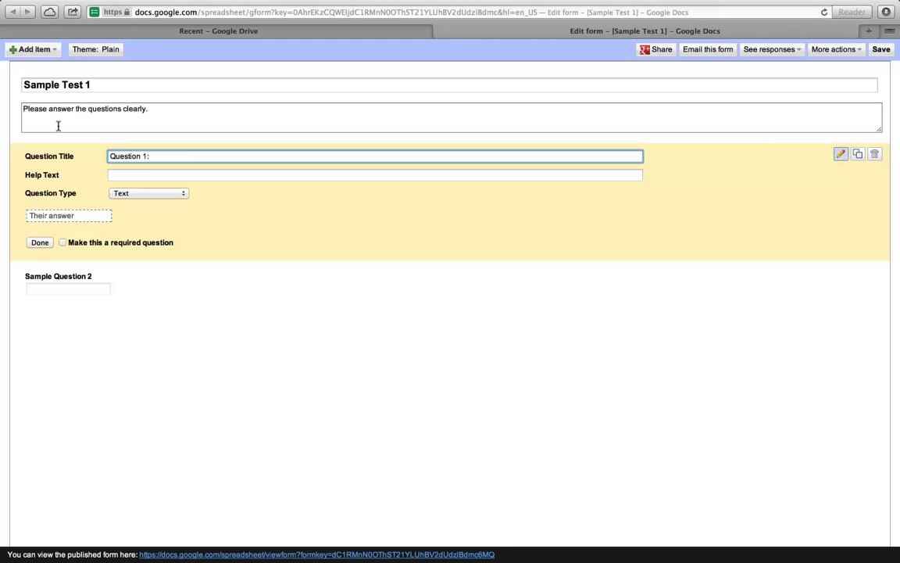
text( What is 4 + 4?)
click(125, 169)
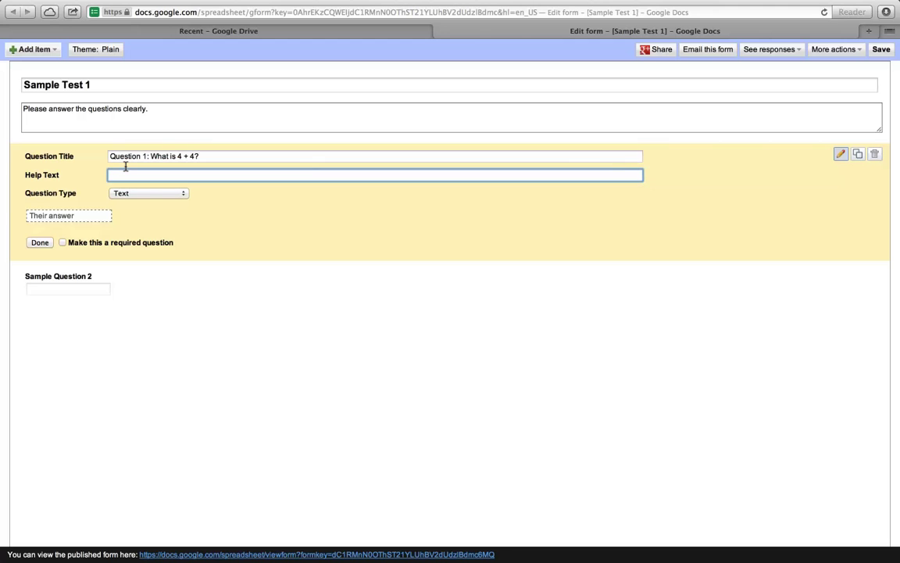
text(Utilize addition.)
Keep Question 1 as a Text question, make it required, and finish editing.
click(131, 192)
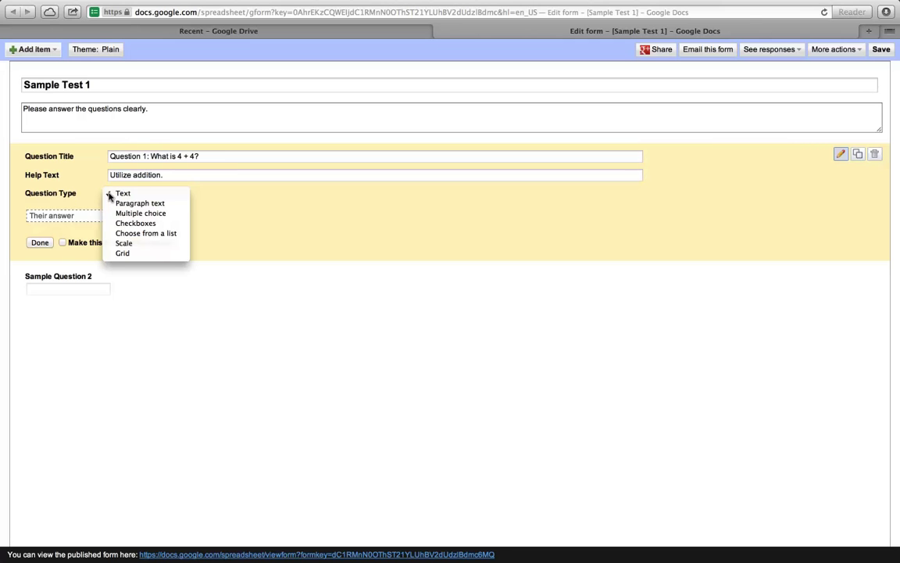
click(78, 188)
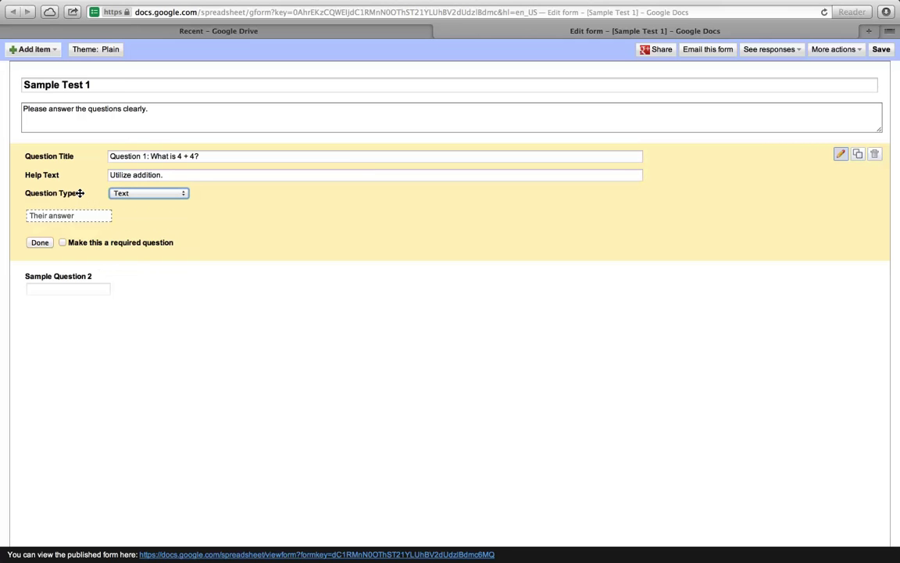
click(60, 242)
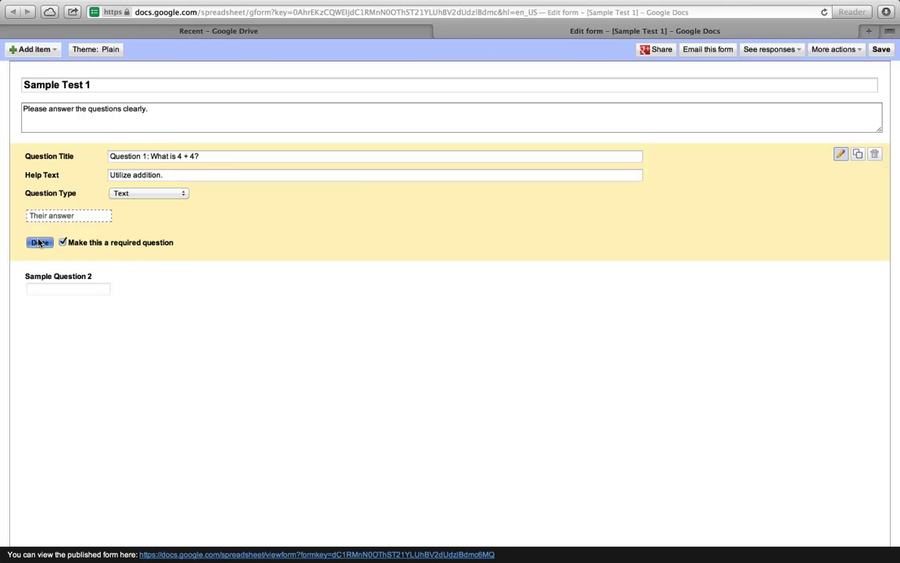
click(39, 243)
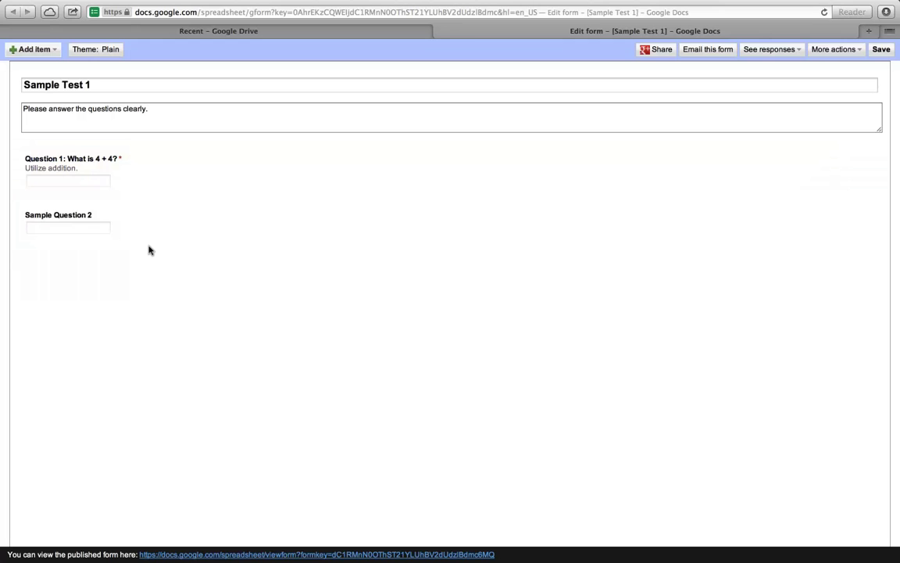
Retitle Sample Question 2 'Question 2: What is 4 to the second power?' with help text 'Utilize what I taught you'.
mouse_move(101, 206)
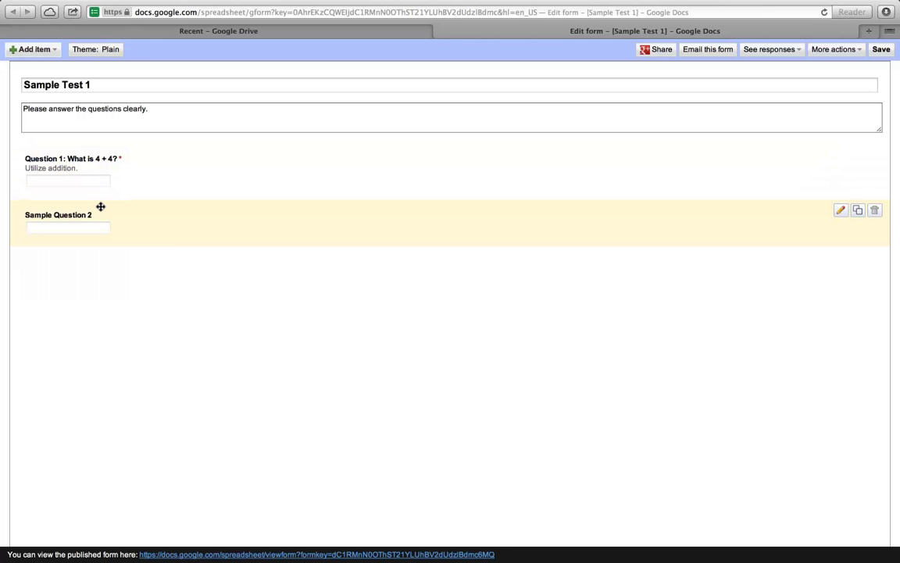
click(835, 211)
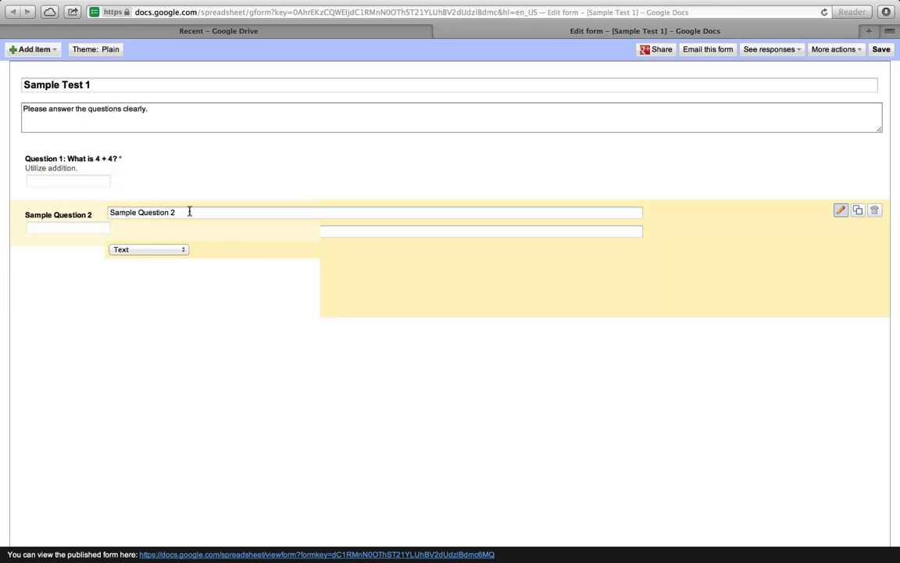
drag(194, 208, 89, 205)
key(BackSpace)
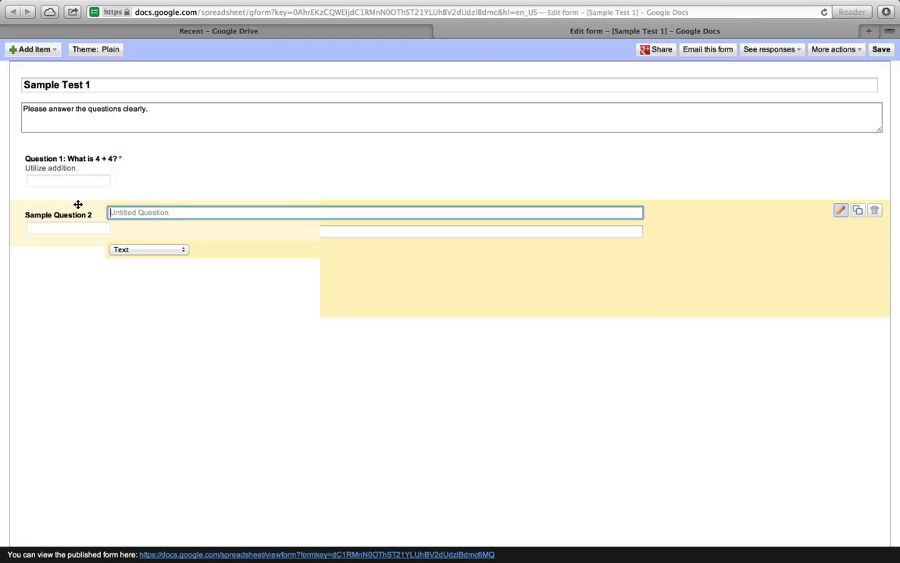
text(Question 2: What is 4 to the se)
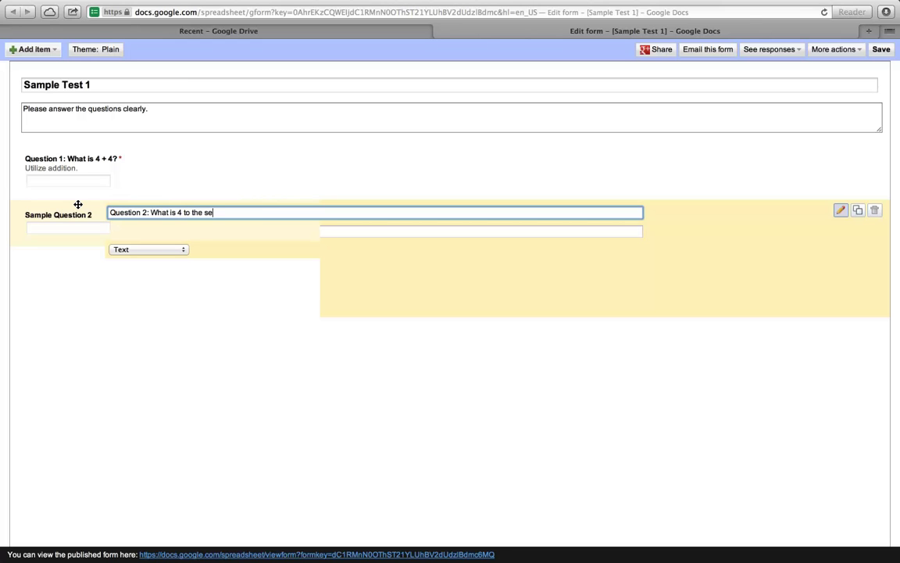
text(cond power.?)
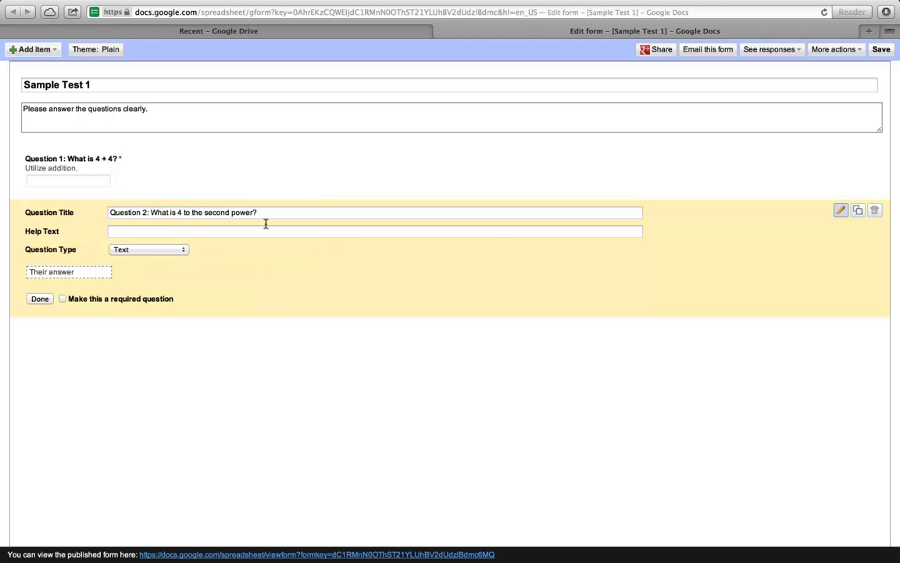
click(203, 226)
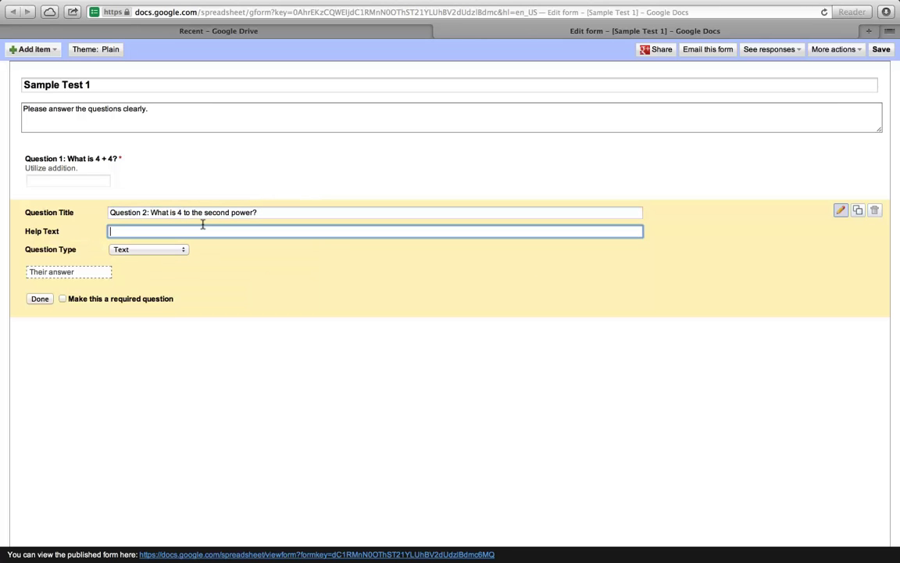
text(Utilize what I taught you.)
Finish the help text with 'you.' and make Question 2 multiple choice.
click(150, 249)
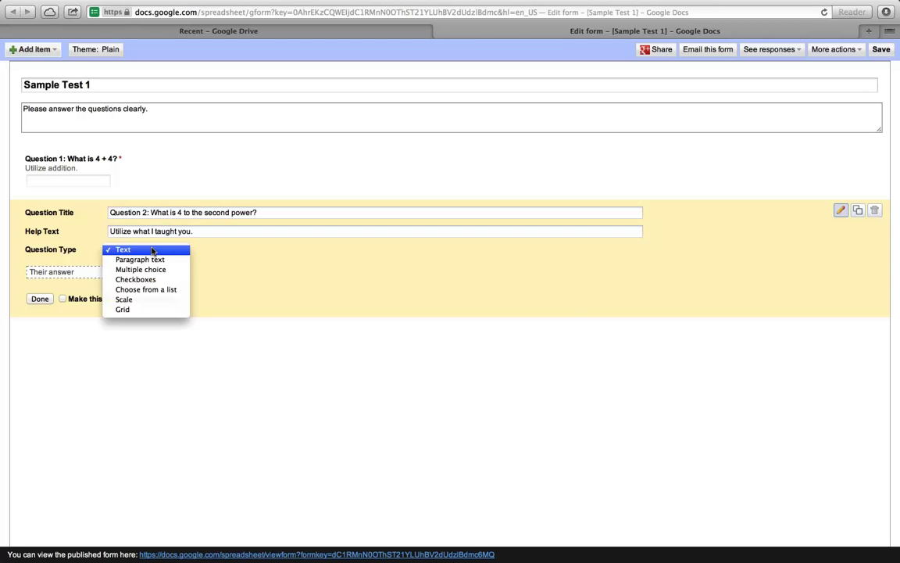
click(140, 270)
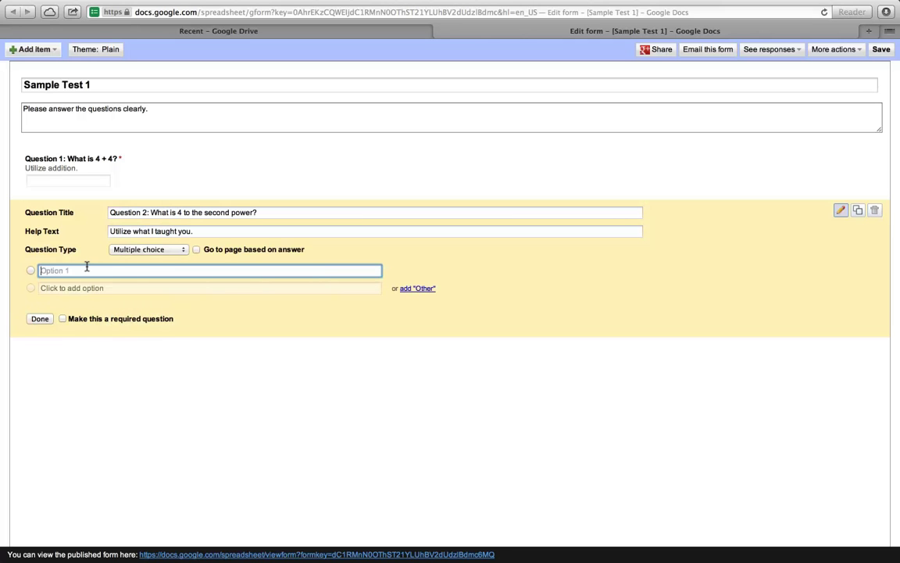
Enter the choices 32, 16, 12 and 11, and mark Question 2 required.
text(32)
click(71, 288)
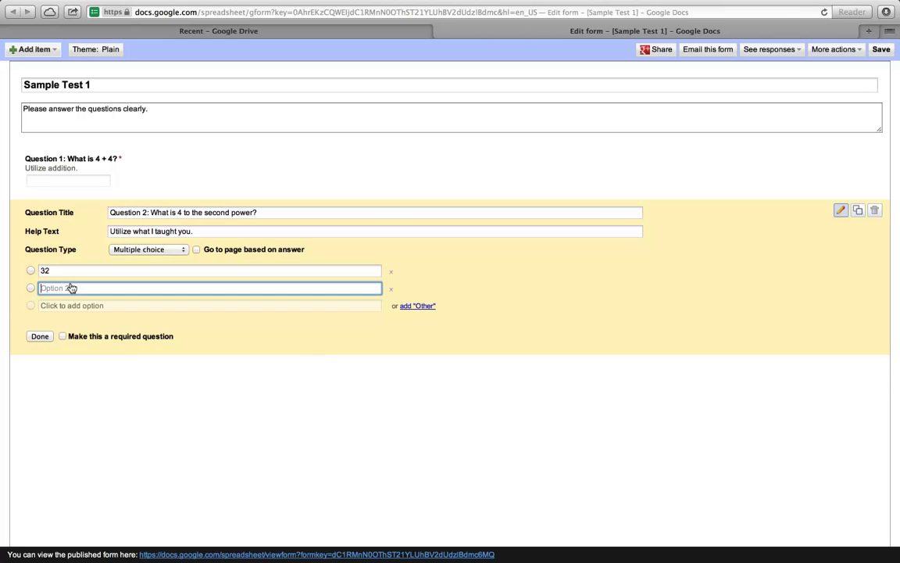
text(16)
click(69, 305)
text(12)
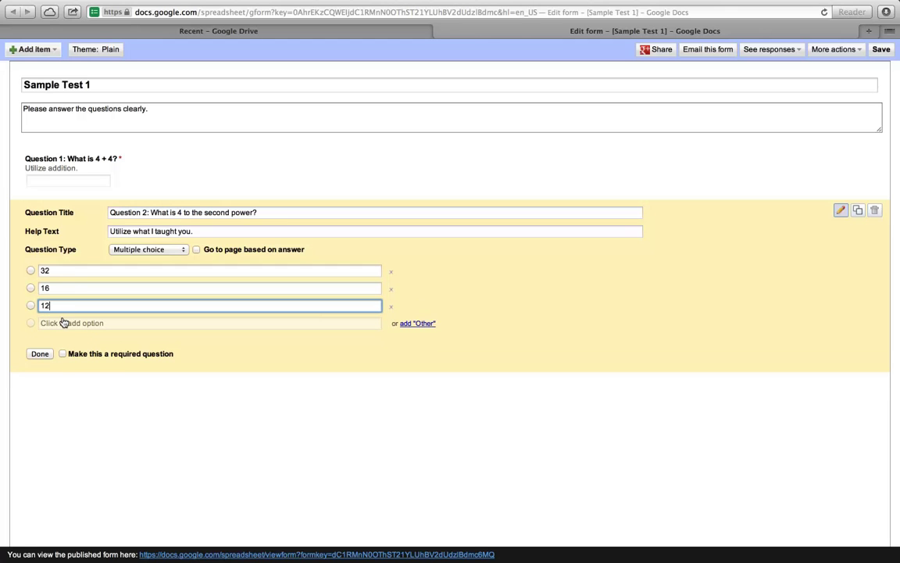
click(64, 322)
text(11)
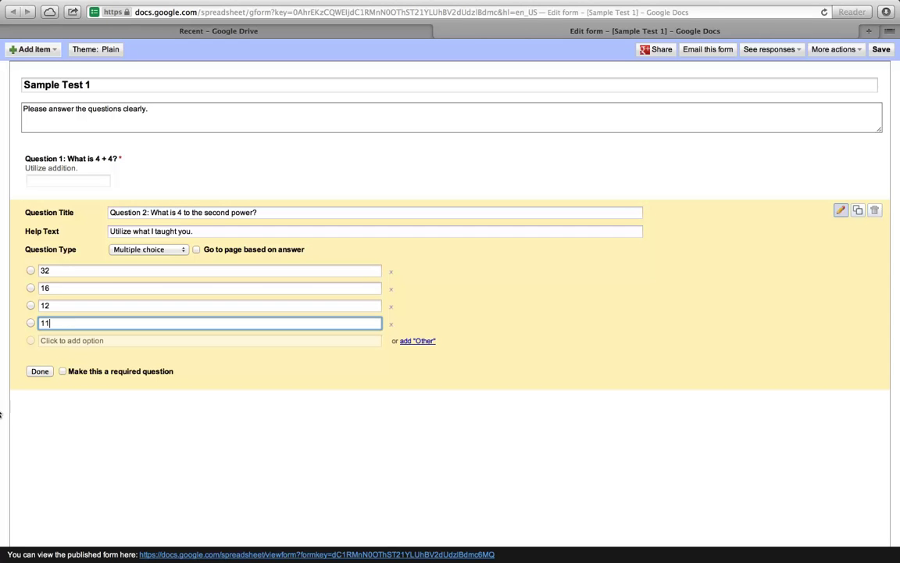
click(60, 371)
click(39, 371)
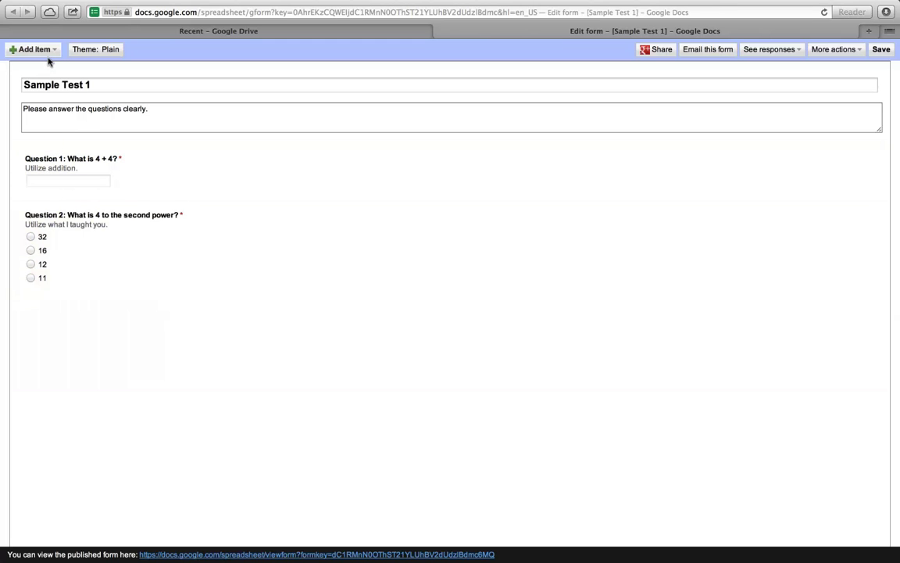
Add a Paragraph text question 'Question 3: Who came up with the formula for A squared + B squared = C squared?'.
click(48, 51)
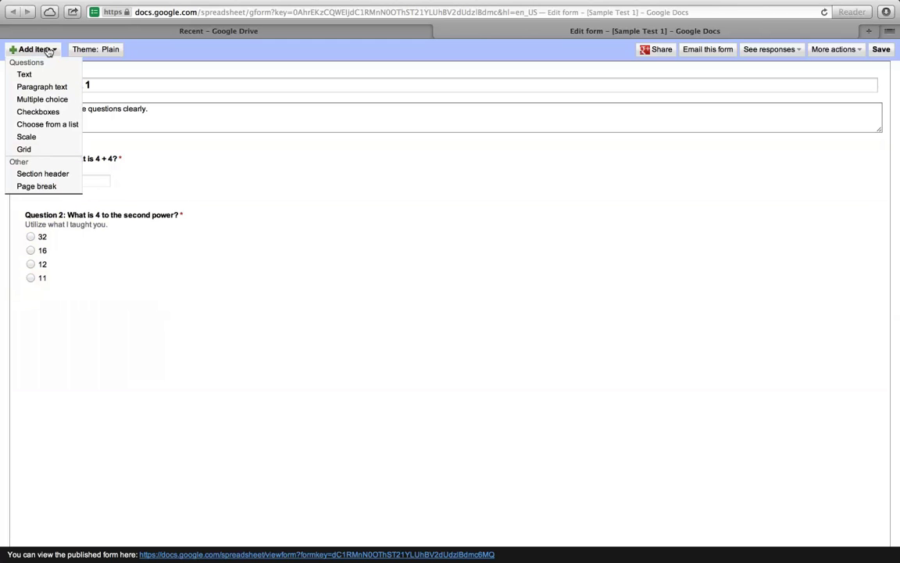
click(43, 86)
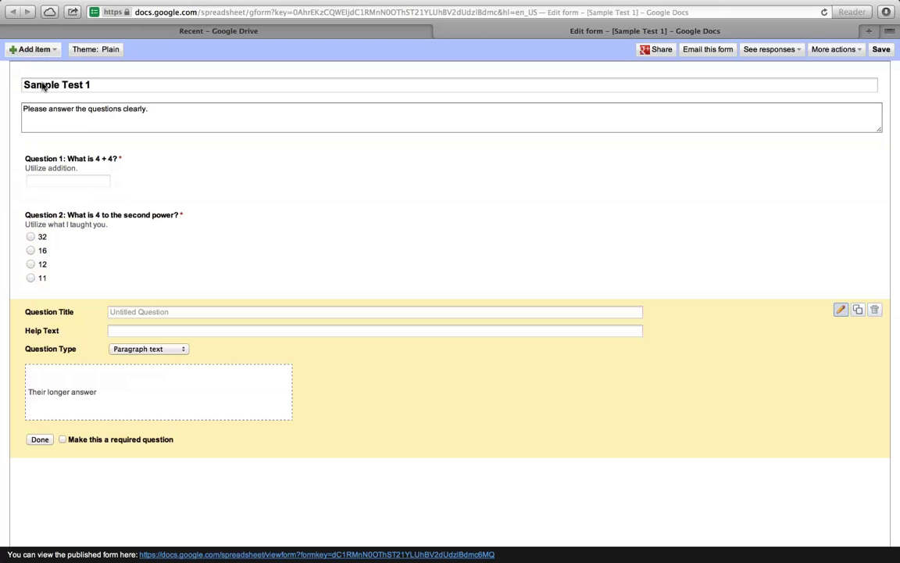
click(192, 311)
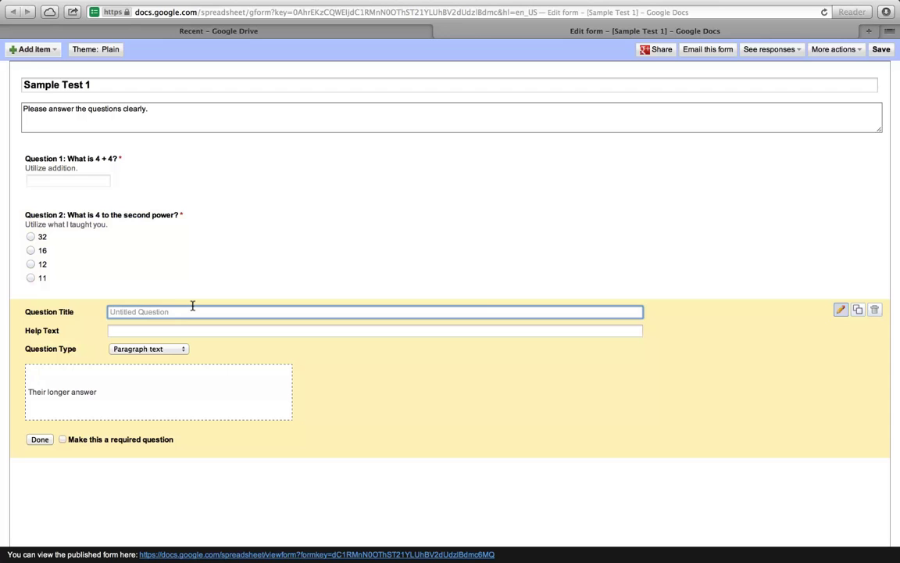
text(Question 3: Who came up with the formula)
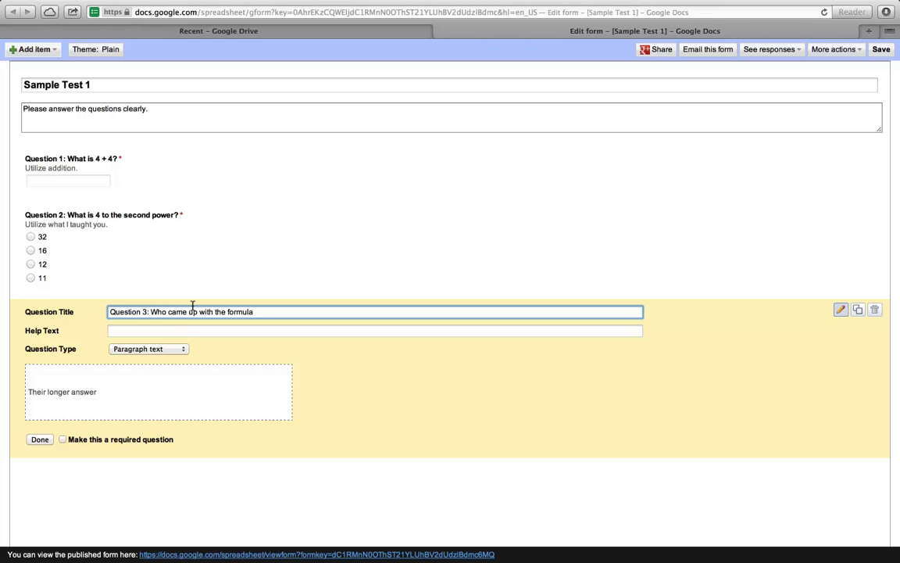
text( for A squared + B squared )
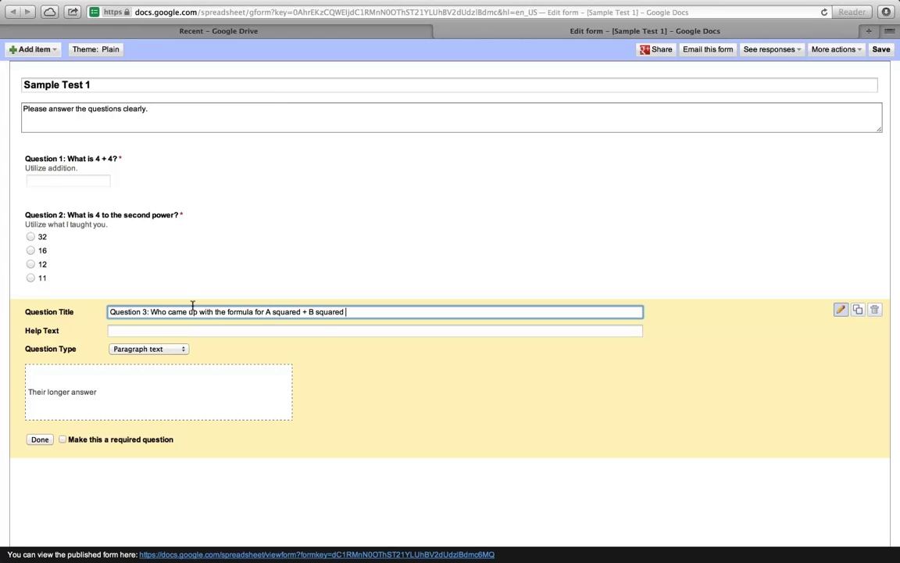
text(= C squared?)
Give Question 3 help text 'Consult your teacher if you have a question.' and make it required.
key(Tab)
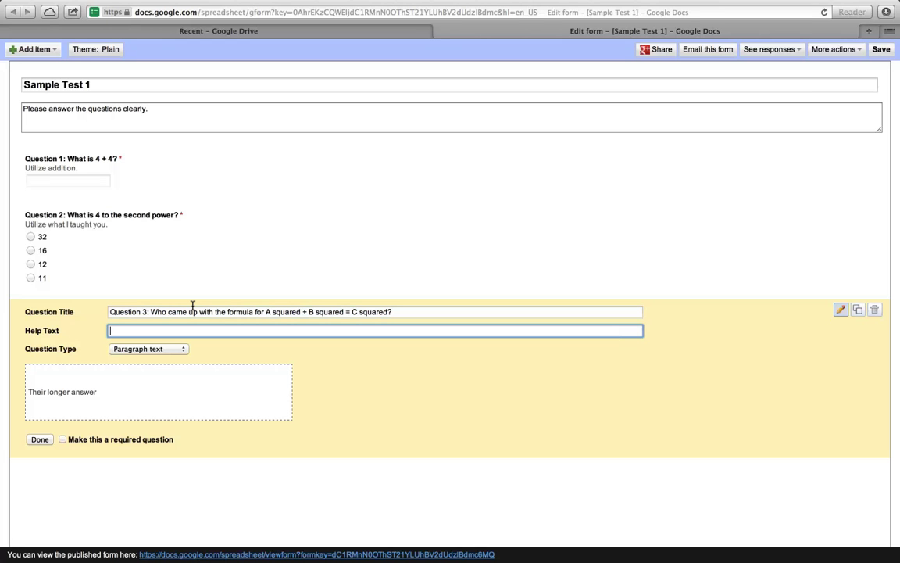
text(Consult your teacher if you have a question.)
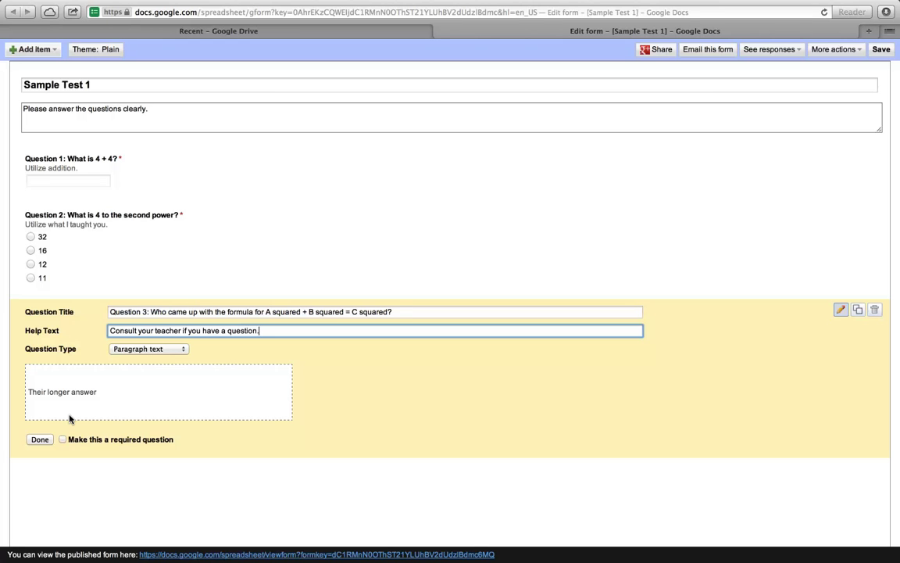
click(59, 439)
click(37, 439)
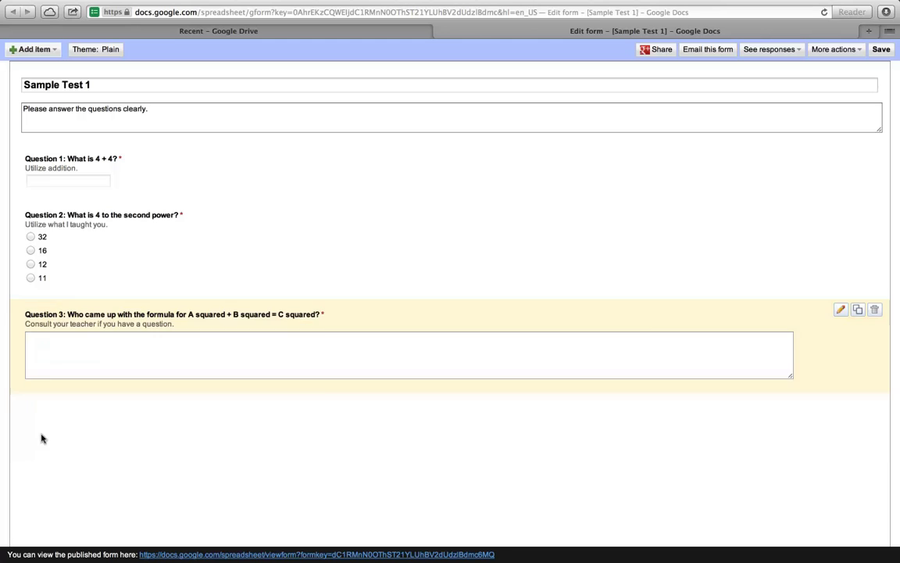
Add a Scale question titled 'Question 4', asking how well students like their teacher.
click(34, 49)
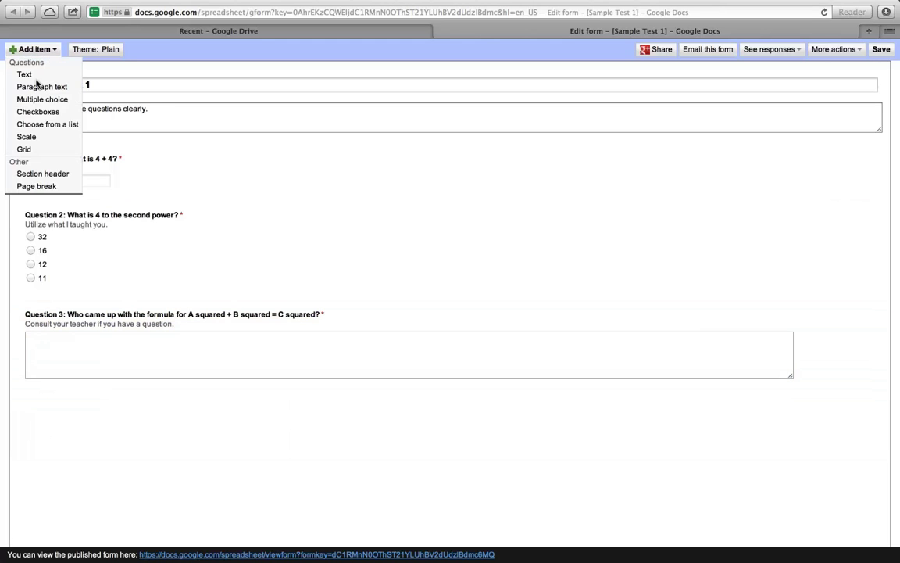
click(35, 138)
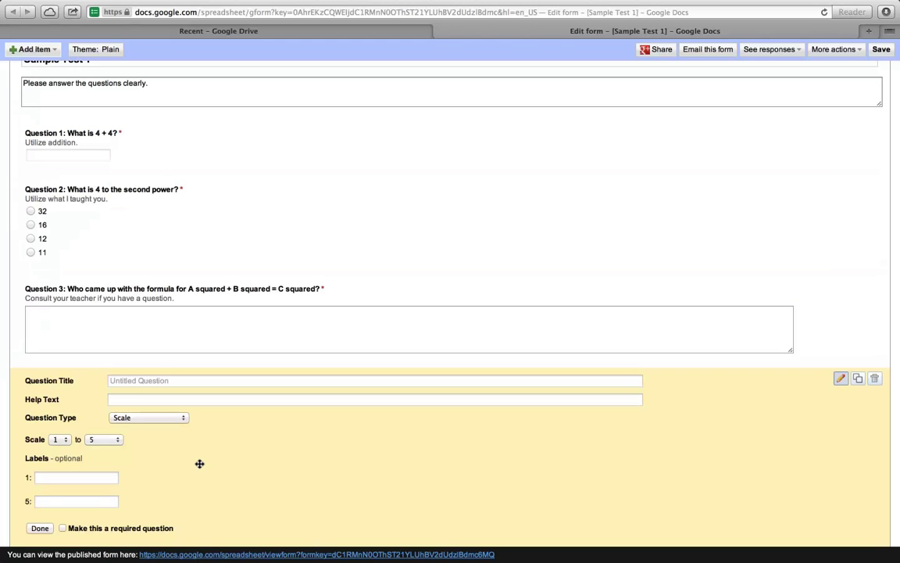
click(162, 379)
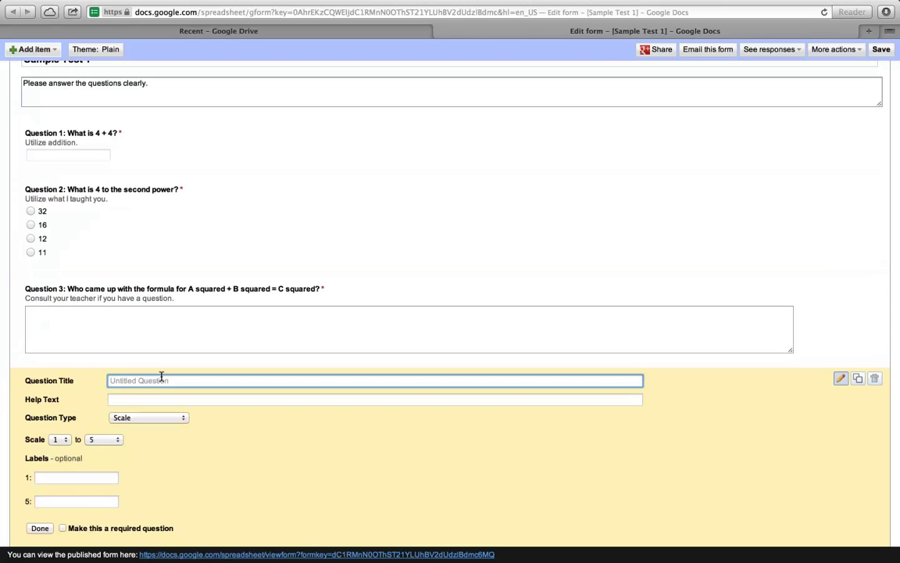
text(H)
key(BackSpace)
text(Question 4: How well do you like Mr. Goldstein?)
key(Tab)
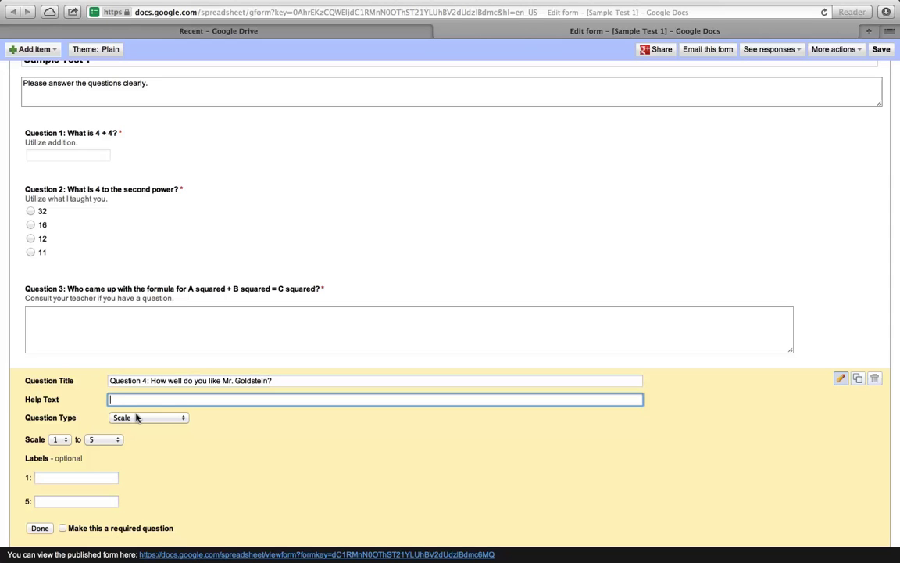
Label the scale 'Boring' for 1 and 'The Greatest' for 5, and make it required.
click(70, 474)
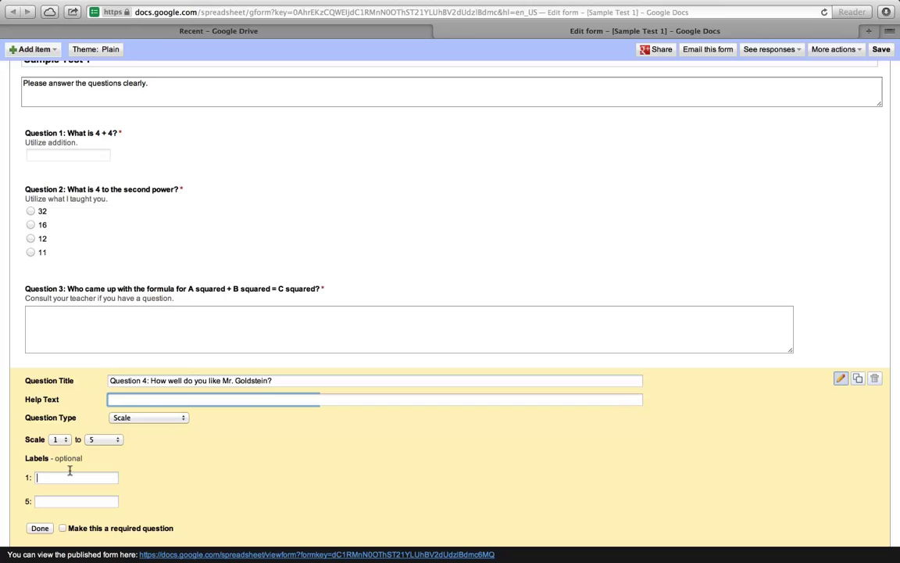
text(Boring)
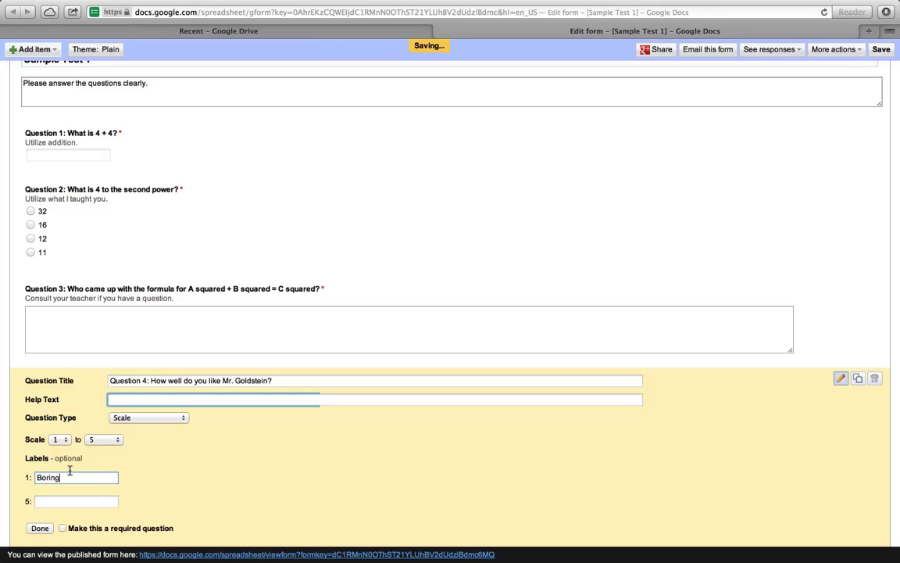
key(Tab)
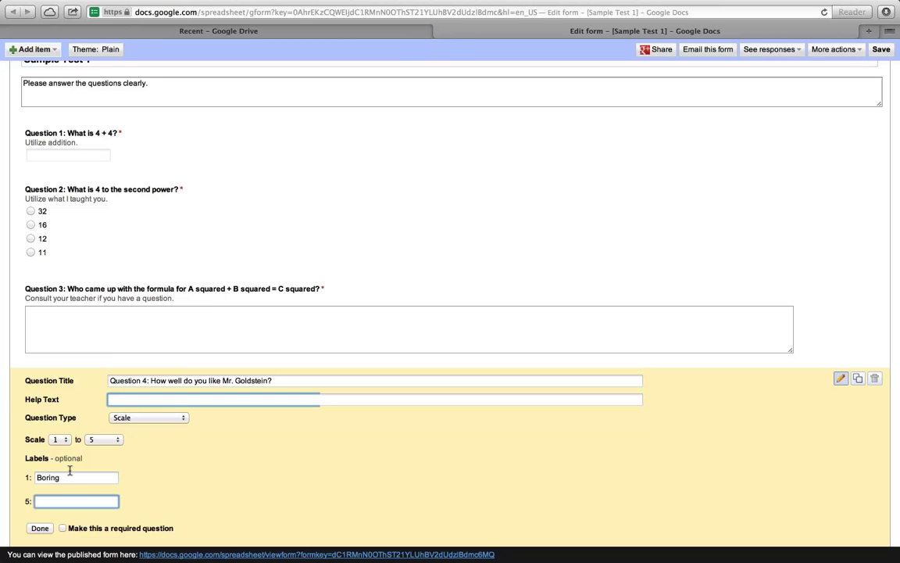
text(The Greatest)
click(62, 528)
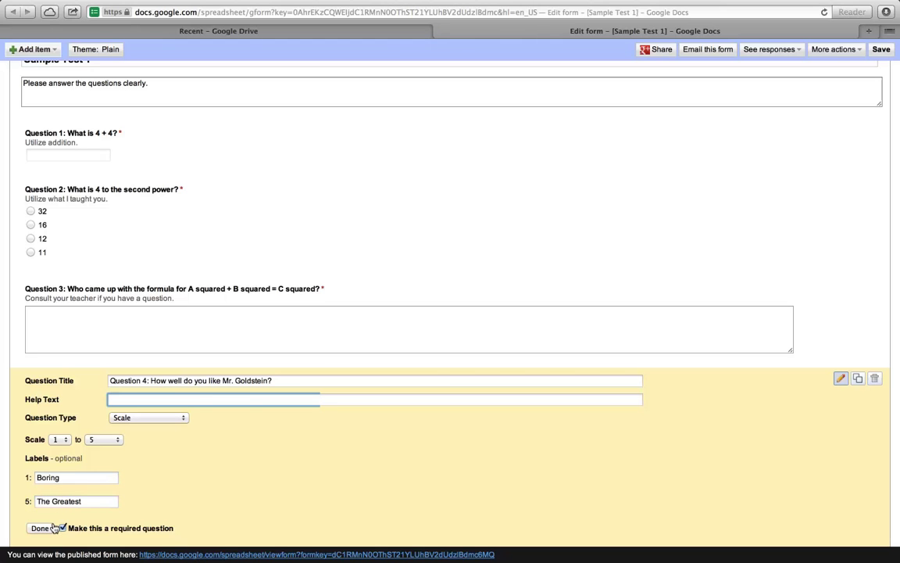
click(41, 527)
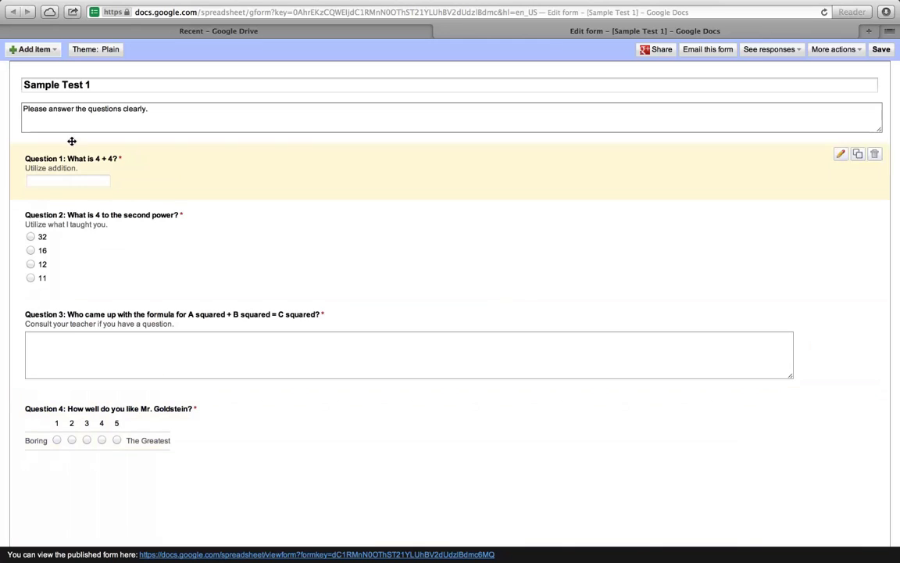
Add a new Text question and move it above Question 1.
click(35, 50)
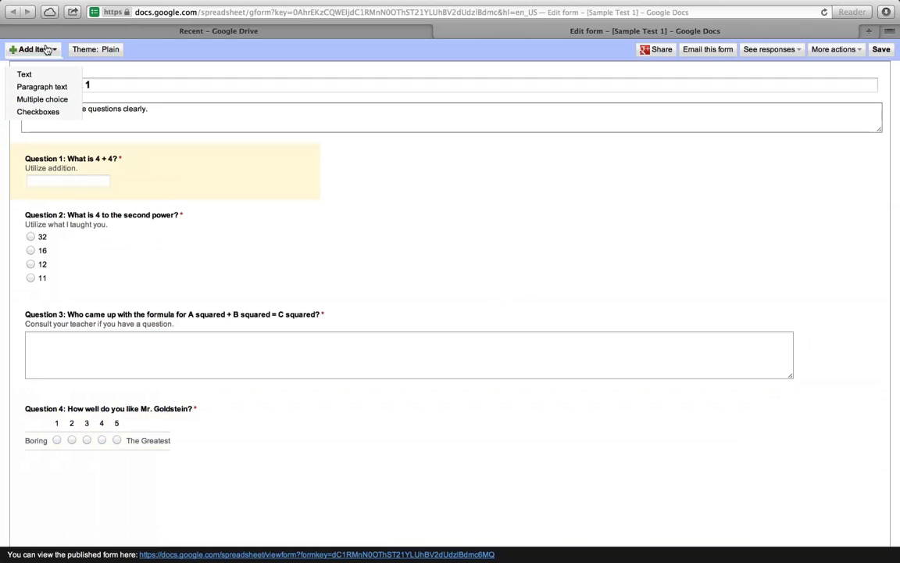
click(34, 75)
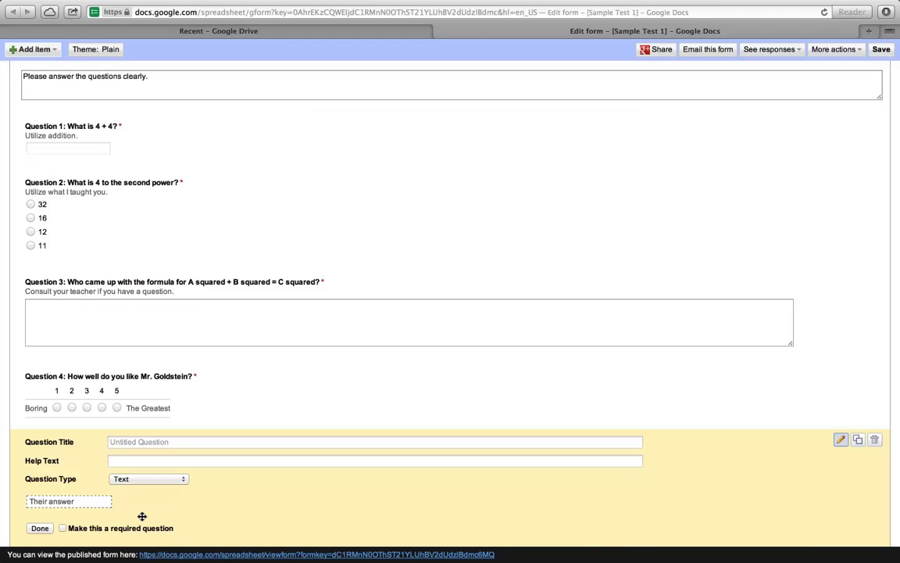
drag(86, 434, 78, 152)
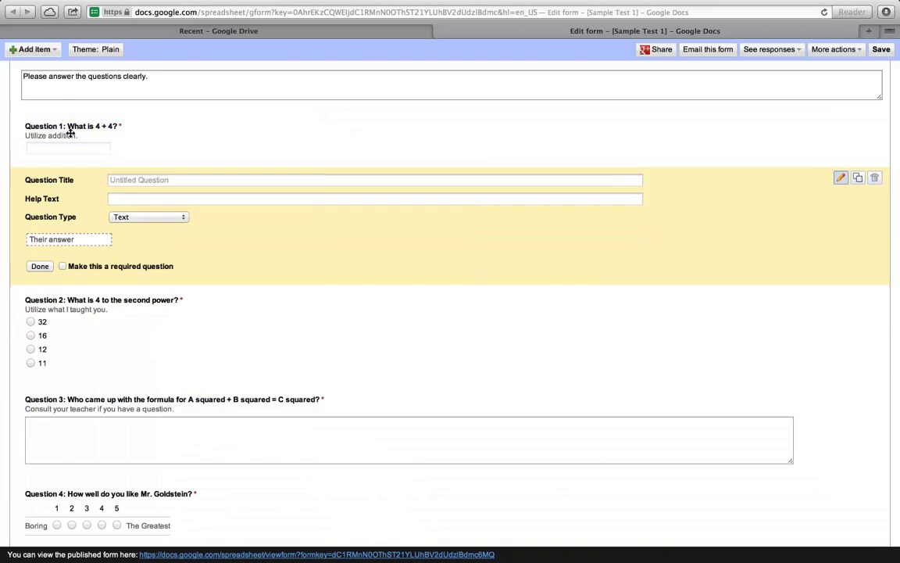
drag(111, 193, 63, 117)
Title it 'What is your name? Enter first and last' and make it required.
click(151, 121)
text(Wha)
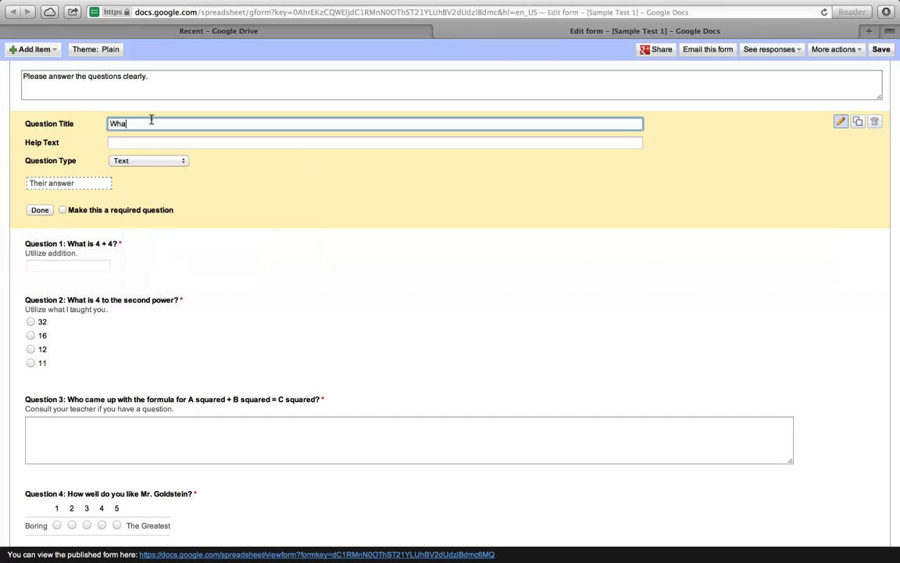
text(t is your name?  Enter first and last.)
click(63, 209)
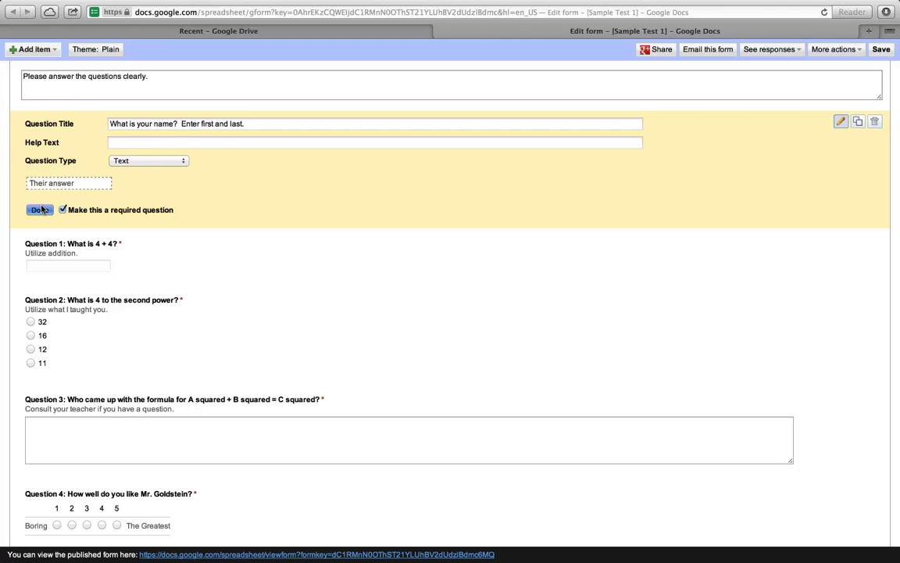
click(40, 209)
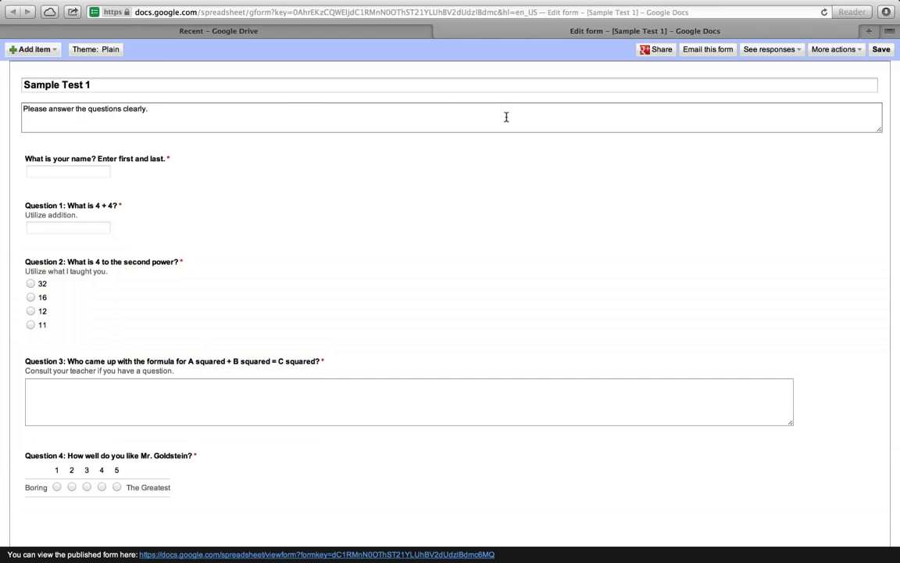
Save the Sample Test 1 form and wait for the Saved confirmation.
click(37, 50)
click(874, 49)
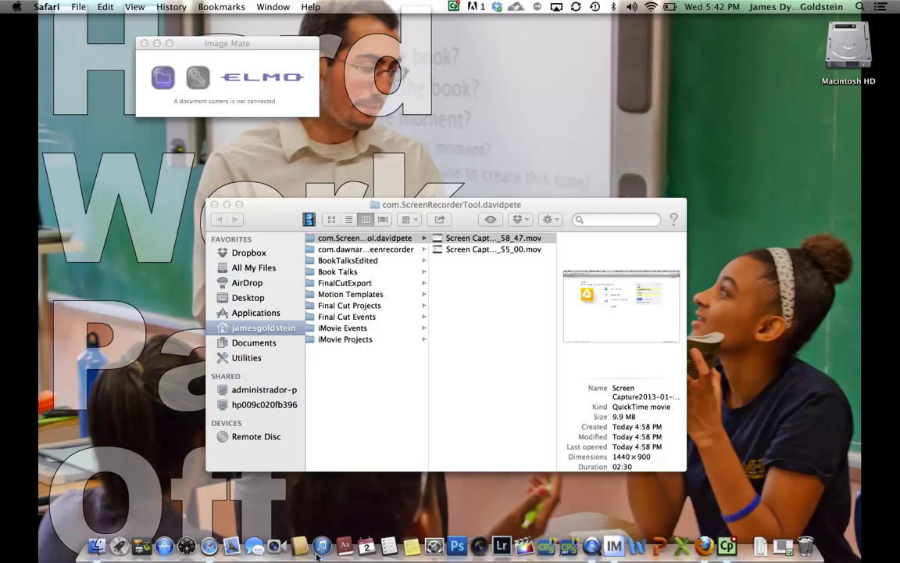
key(ctrl+Right)
key(ctrl+Left)
key(ctrl+Right)
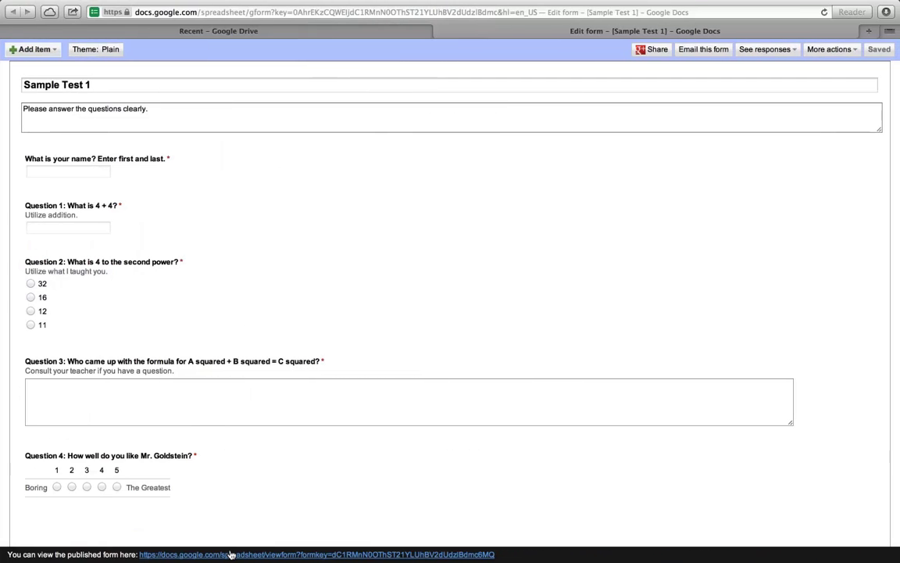
Open the live Sample Test 1 form in its own tab and select its web address.
click(231, 554)
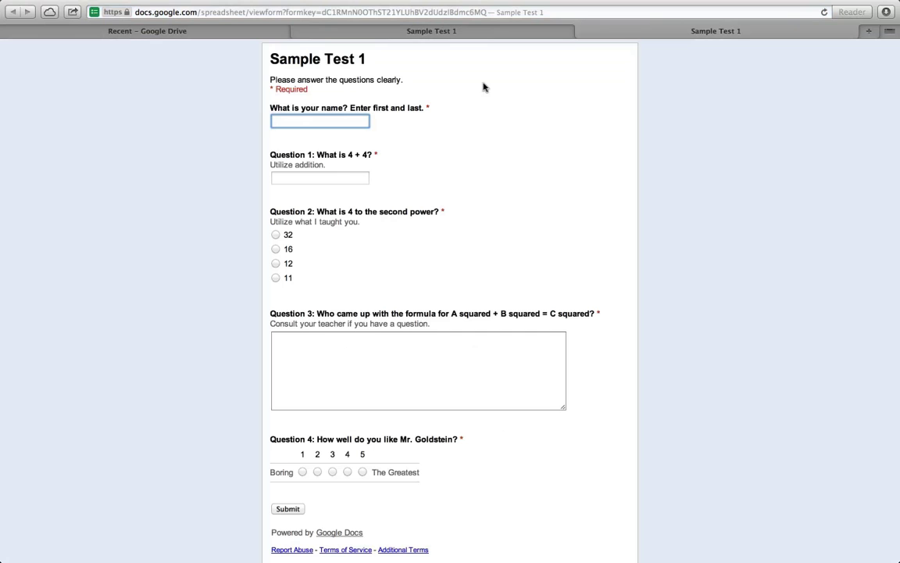
click(548, 10)
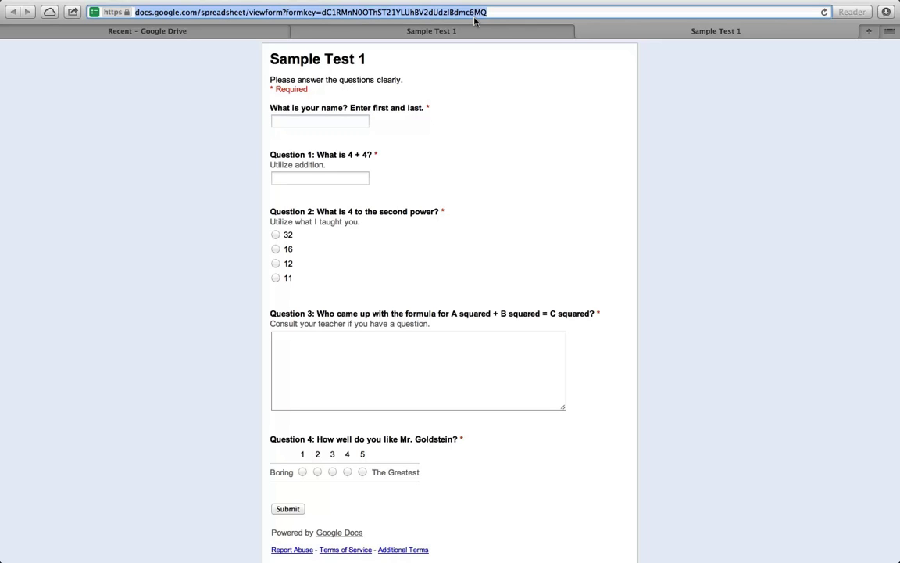
scroll(474, 147, down, 1)
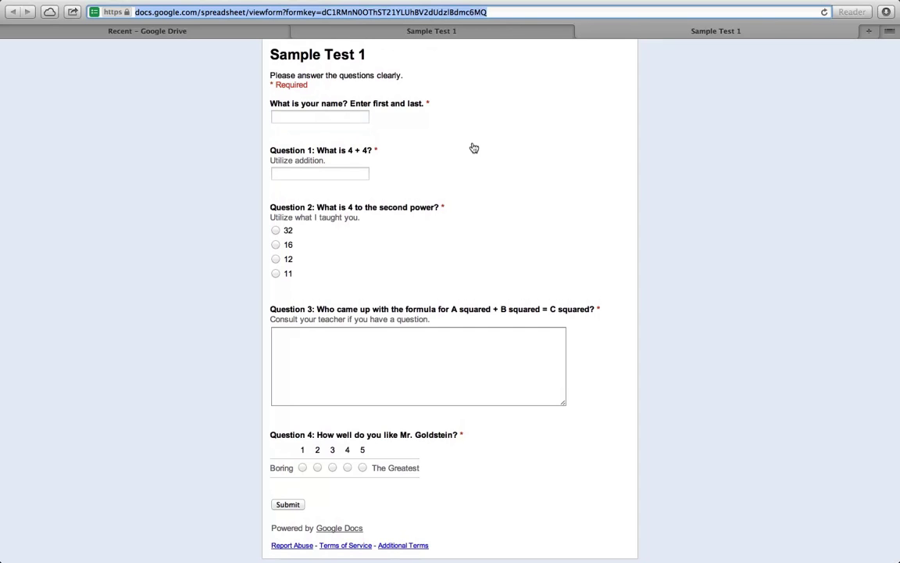
key(super+t)
text(www.t)
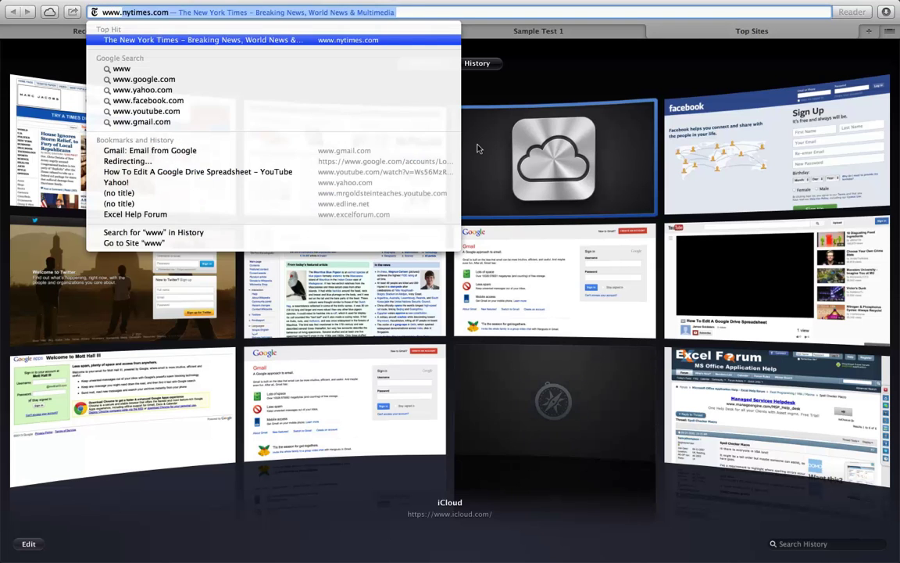
text(inyurl.com)
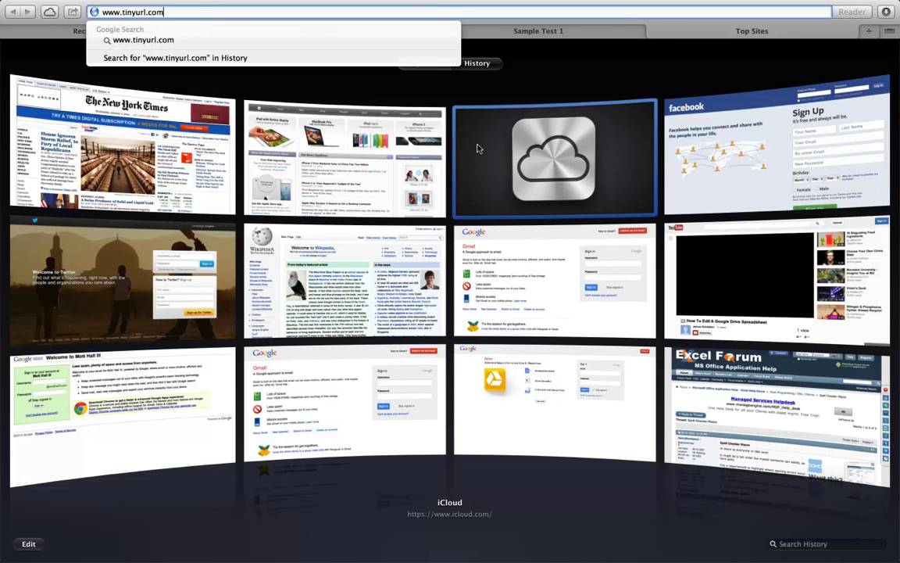
key(Return)
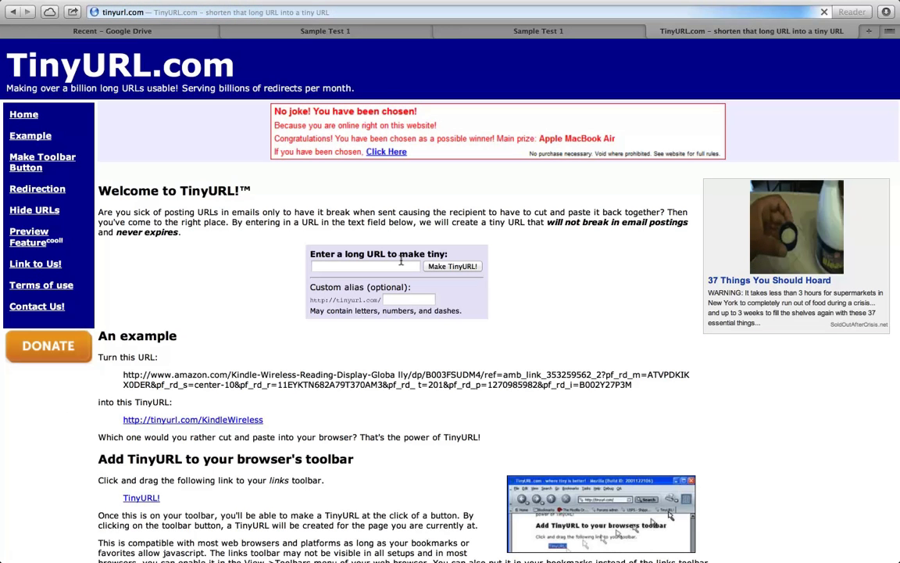
click(401, 264)
key(super+v)
click(452, 266)
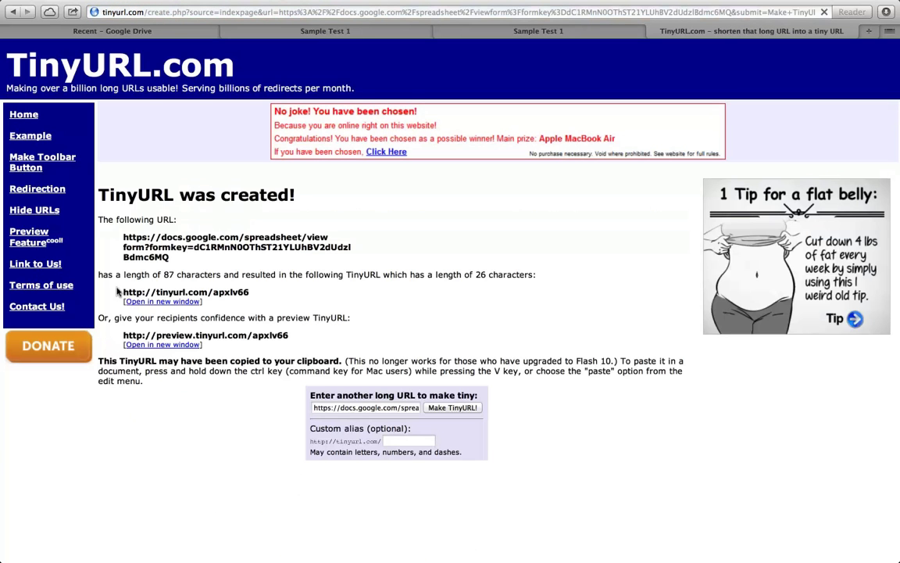
drag(122, 290, 250, 292)
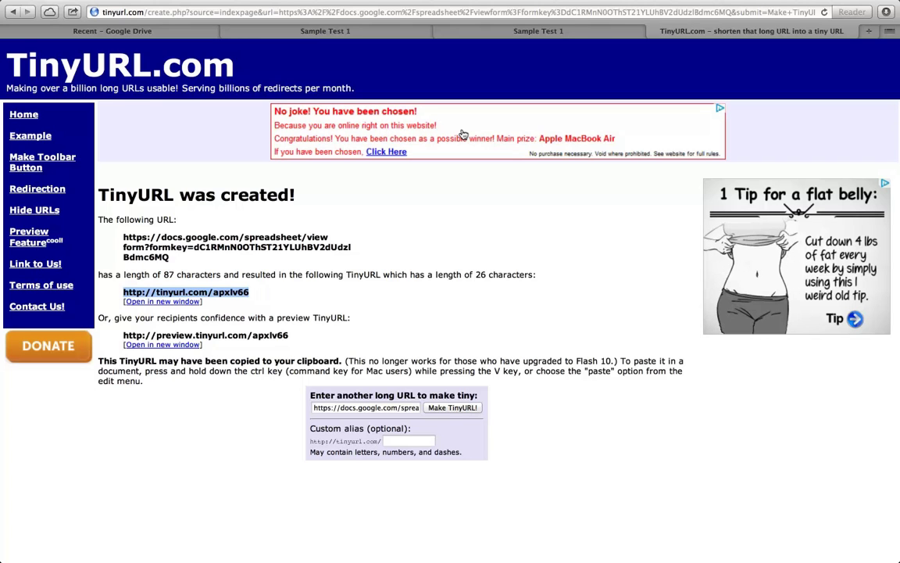
click(488, 30)
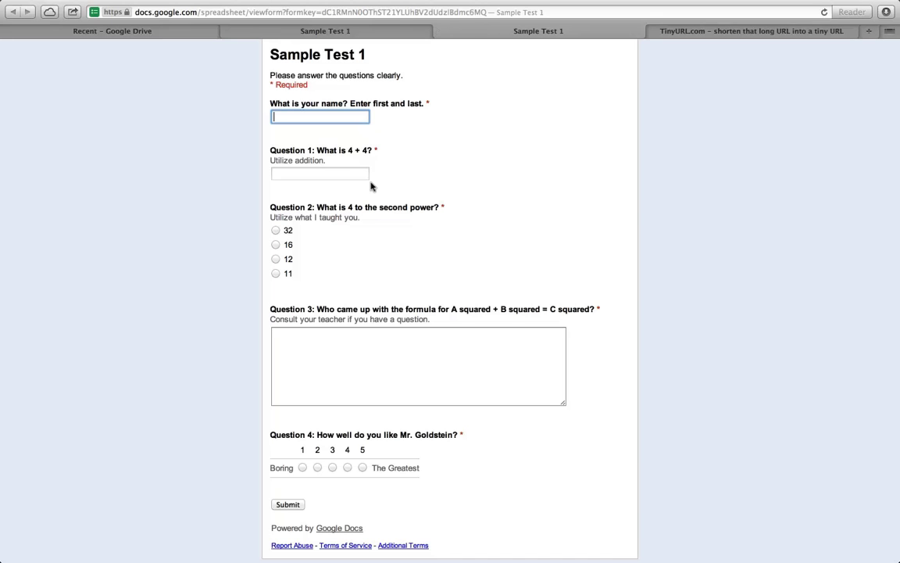
Enter the respondent's name, capitalising the first letter of the surname.
text(Mr. goldstein)
key(Tab)
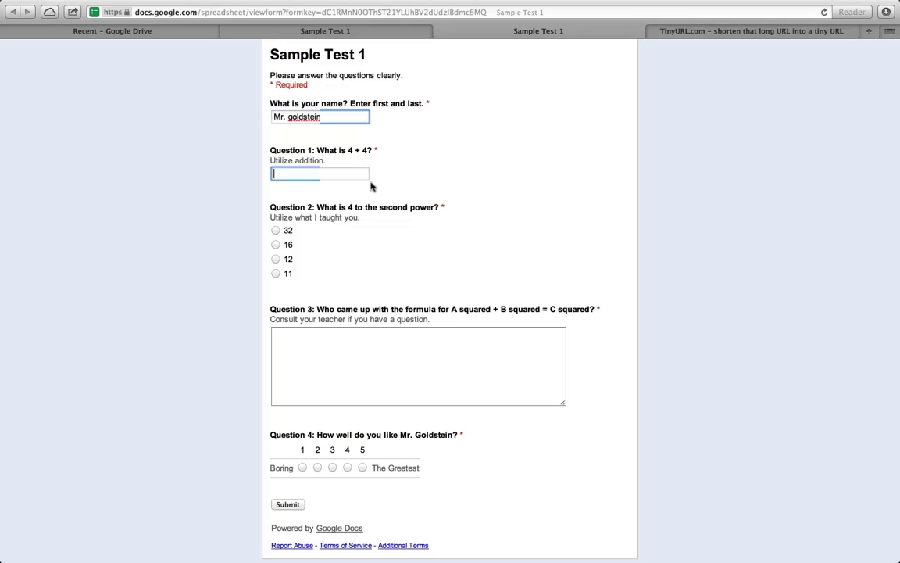
click(291, 116)
key(BackSpace)
text(G)
Answer 8, 16, Einstein and a rating of 2, then submit the response.
click(294, 172)
text(8)
key(Tab)
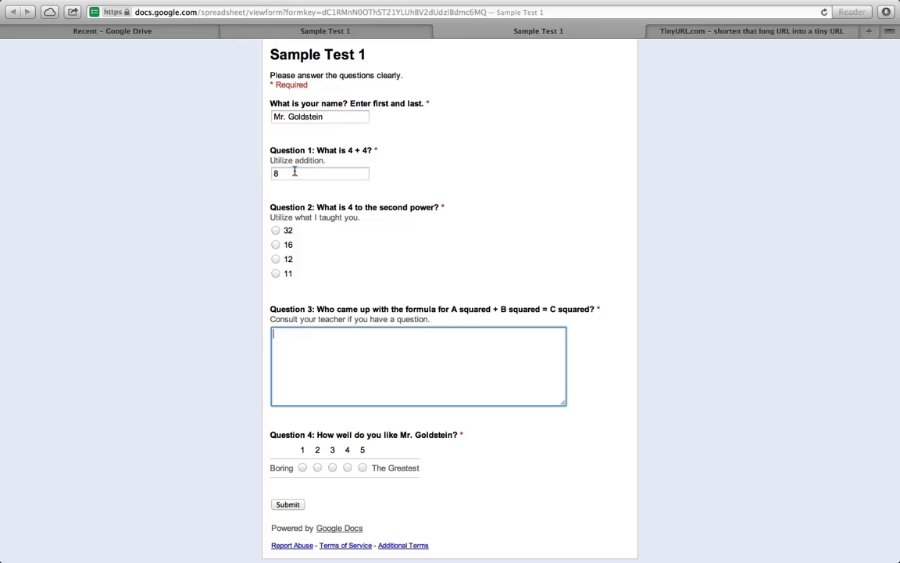
click(275, 245)
text(Einstein)
click(318, 468)
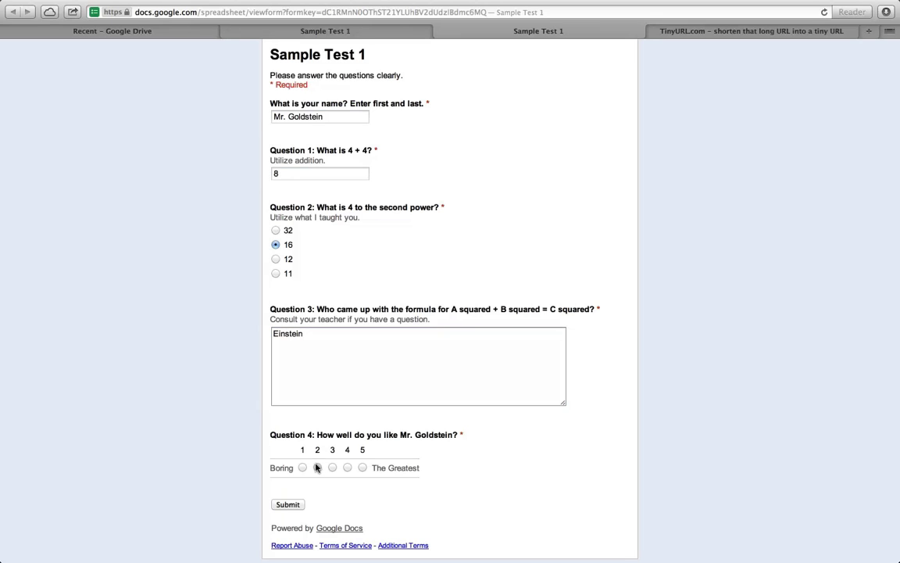
click(284, 506)
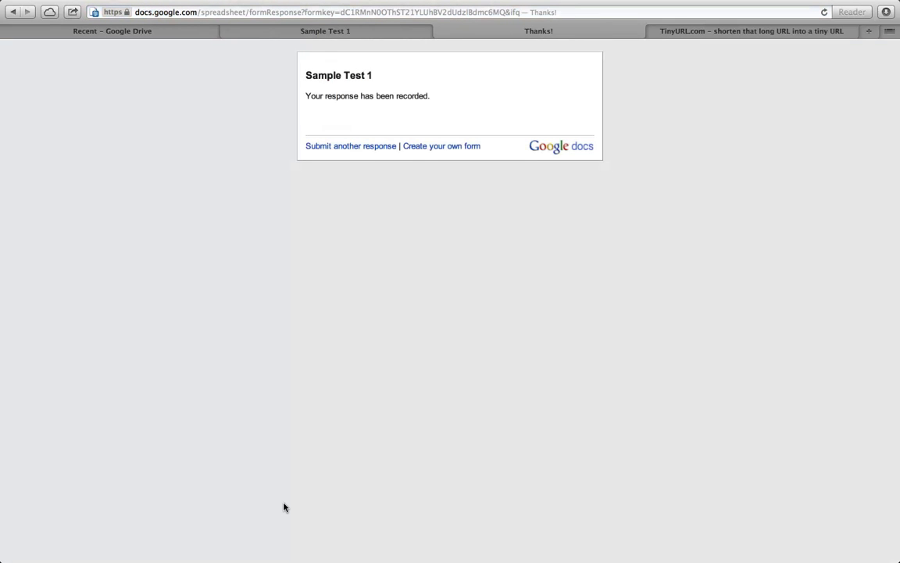